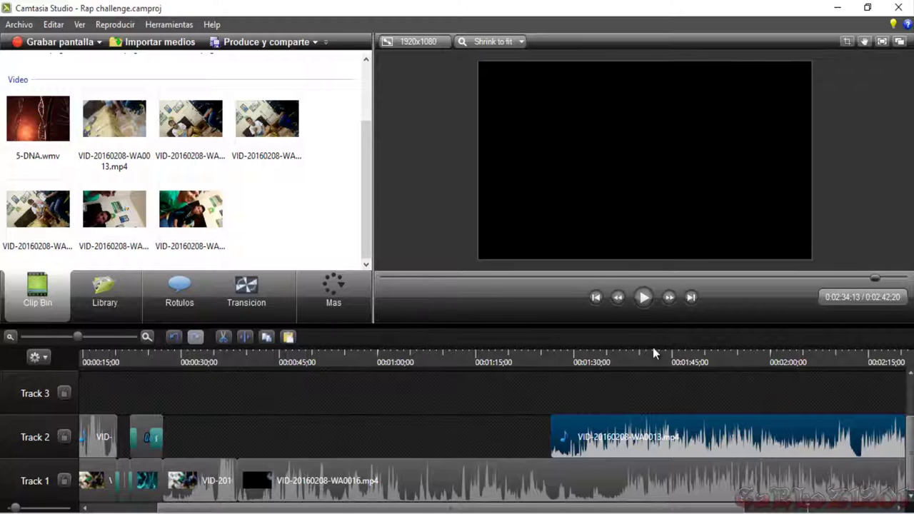
# Bring the start of the timeline into view, and switch to File Explorer to look over the Rap challenge folder's files.
pyautogui.moveTo(229, 509); pyautogui.dragTo(50, 511)
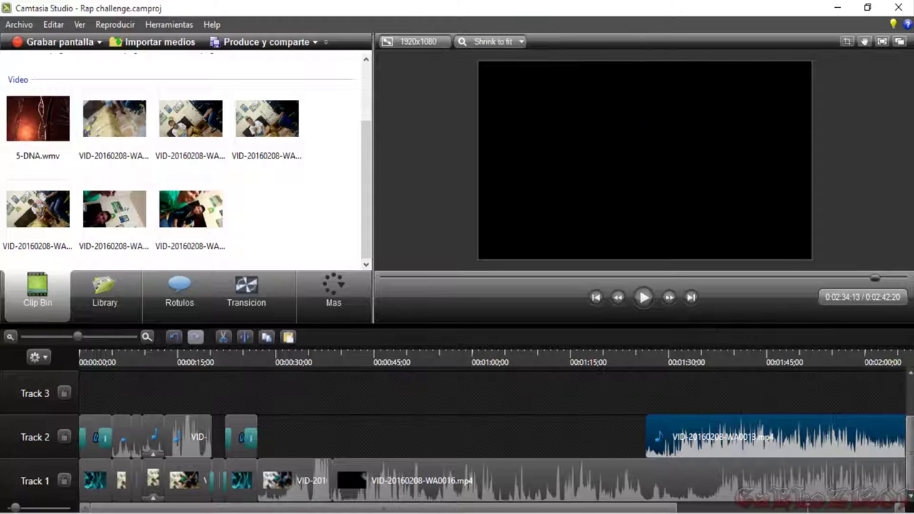
pyautogui.hotkey('alt', 'Tab')
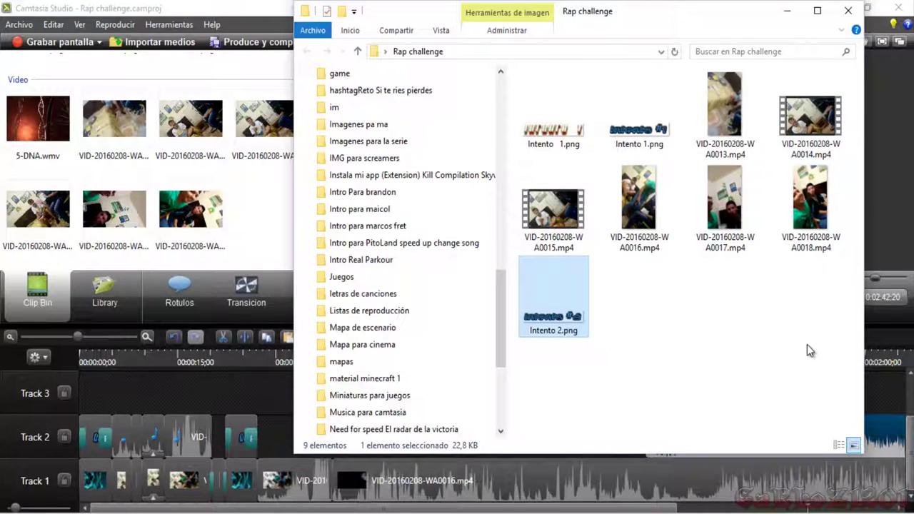
pyautogui.moveTo(810, 350); pyautogui.dragTo(647, 273)
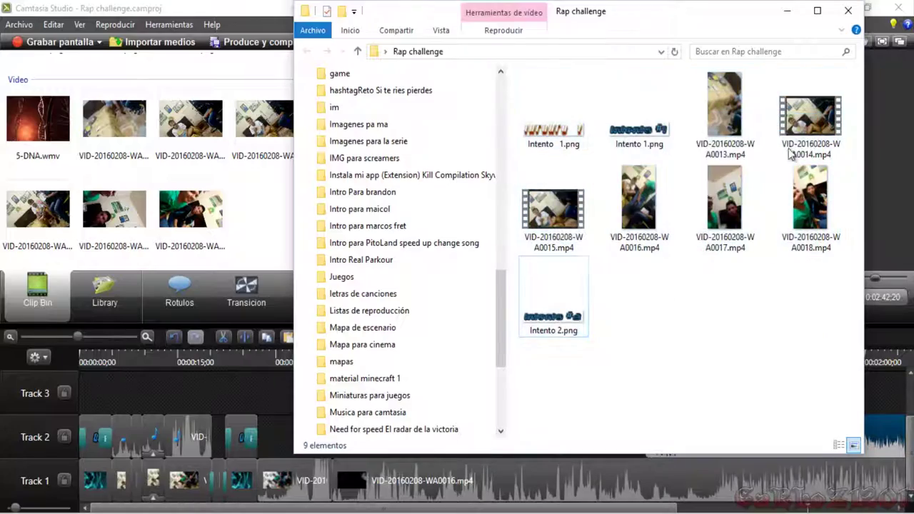
# Minimize the Rap challenge folder and the other open windows to reach the desktop.
pyautogui.click(786, 11)
pyautogui.click(841, 9)
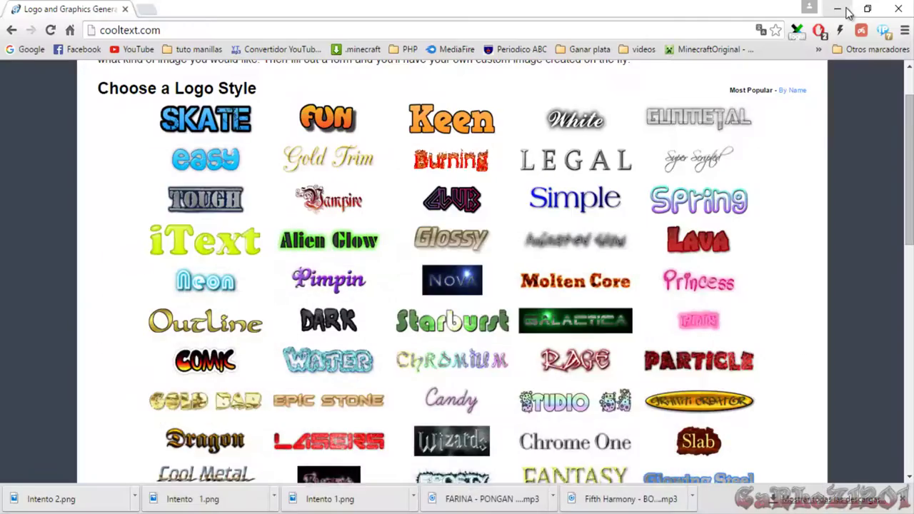
pyautogui.click(840, 9)
pyautogui.click(839, 9)
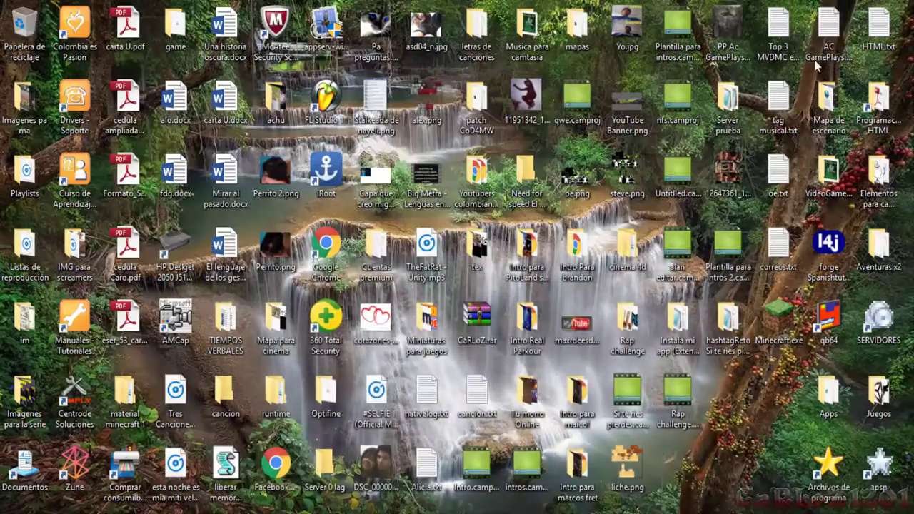
# Open Archivos de programa from the desktop, maximize its window, and go to 00 Para Camtasia > Efectos de video.
pyautogui.doubleClick(828, 464)
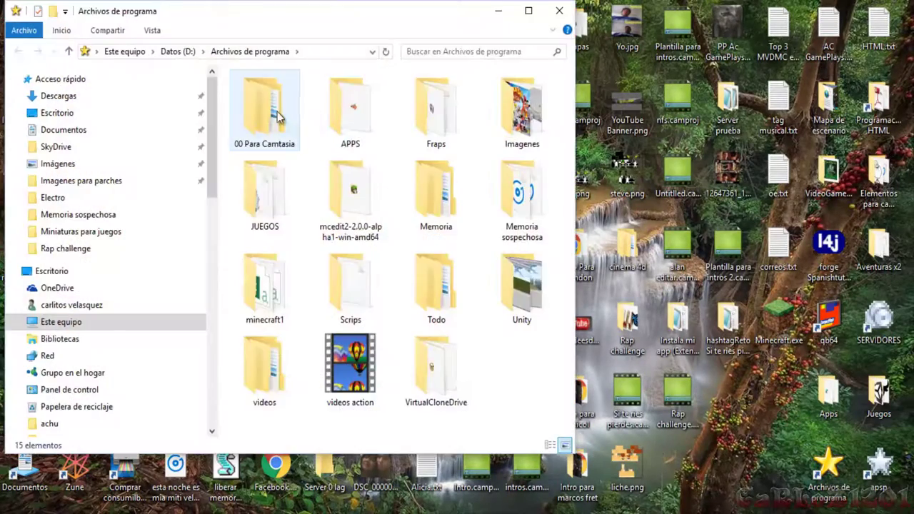
pyautogui.doubleClick(265, 115)
pyautogui.click(528, 10)
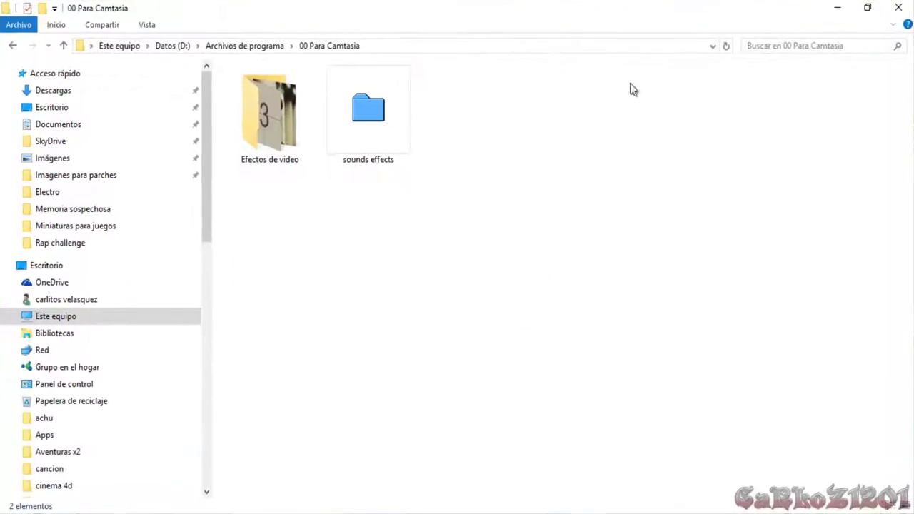
pyautogui.doubleClick(293, 98)
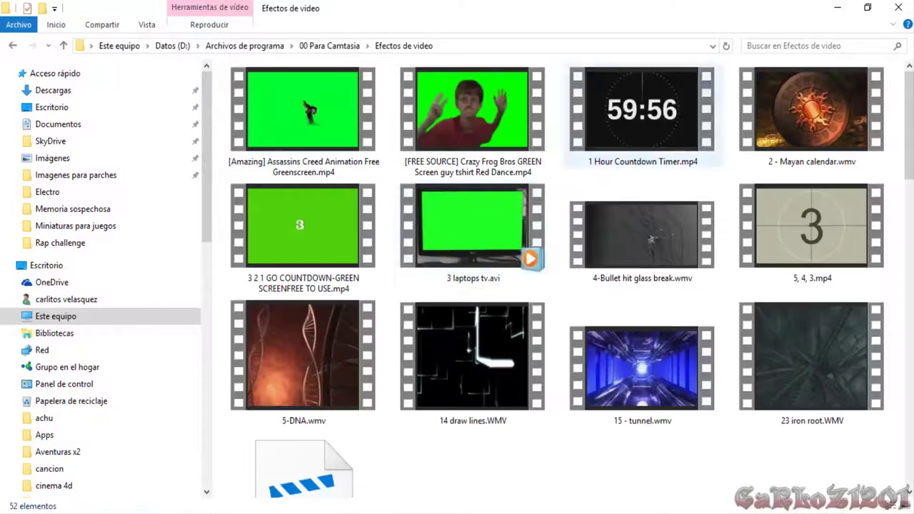
# Select the Snoop dogg dance, sparky streak circle, 5-DNA, 14 draw lines, 15 - tunnel, 23 iron root and 4-Bullet hit glass break clips.
pyautogui.scroll(-15, 807, 105)
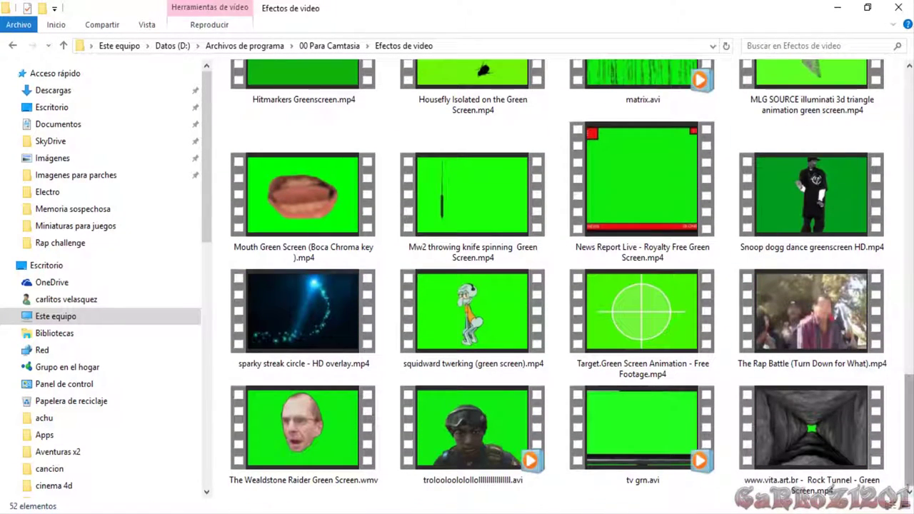
pyautogui.click(812, 193)
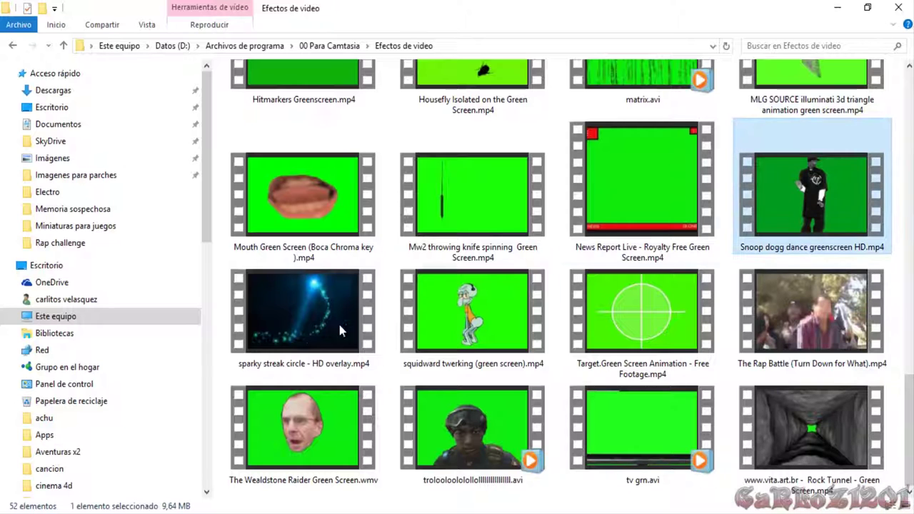
pyautogui.keyDown('ctrl'); pyautogui.click(303, 314); pyautogui.keyUp('ctrl')
pyautogui.scroll(15, 807, 407)
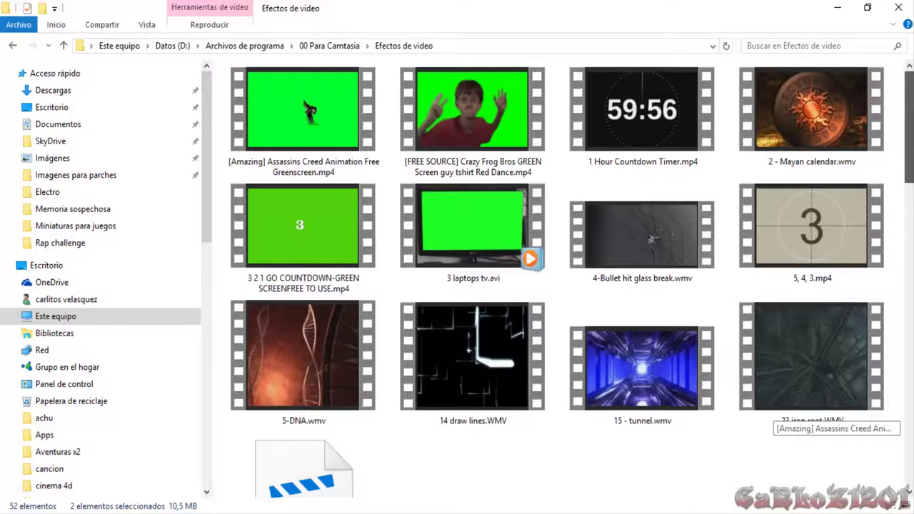
pyautogui.keyDown('ctrl'); pyautogui.click(536, 381); pyautogui.keyUp('ctrl')
pyautogui.keyDown('ctrl'); pyautogui.click(245, 367); pyautogui.keyUp('ctrl')
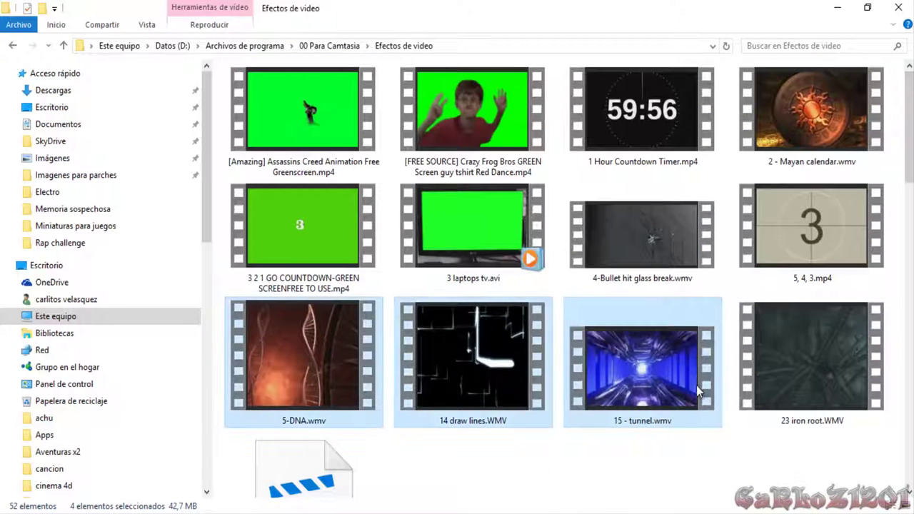
pyautogui.keyDown('ctrl'); pyautogui.click(766, 366); pyautogui.keyUp('ctrl')
pyautogui.keyDown('ctrl'); pyautogui.click(642, 235); pyautogui.keyUp('ctrl')
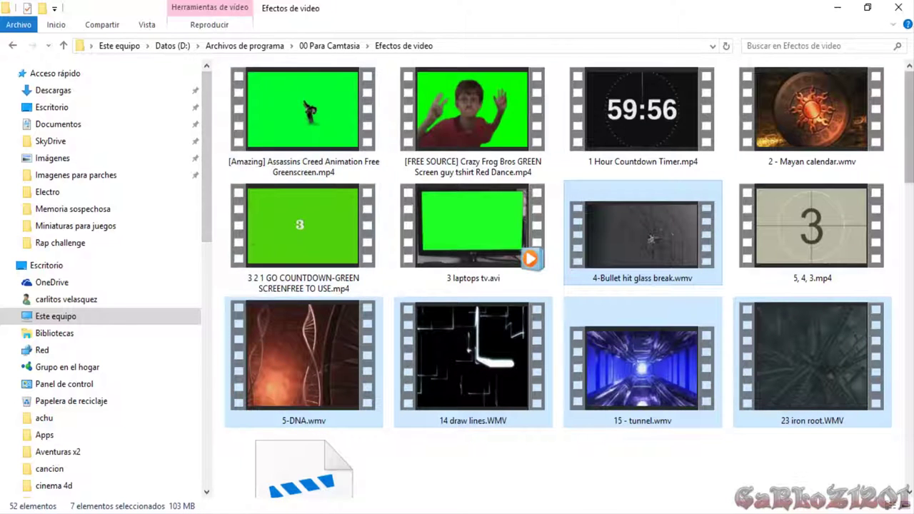
pyautogui.scroll(-1, 379, 196)
pyautogui.moveTo(909, 79)
pyautogui.mouseDown()
pyautogui.moveTo(909, 335)
pyautogui.moveTo(907, 64)
pyautogui.mouseUp()
# Go back to 00 Para Camtasia and look at the contents of the sounds effects folder.
pyautogui.click(12, 46)
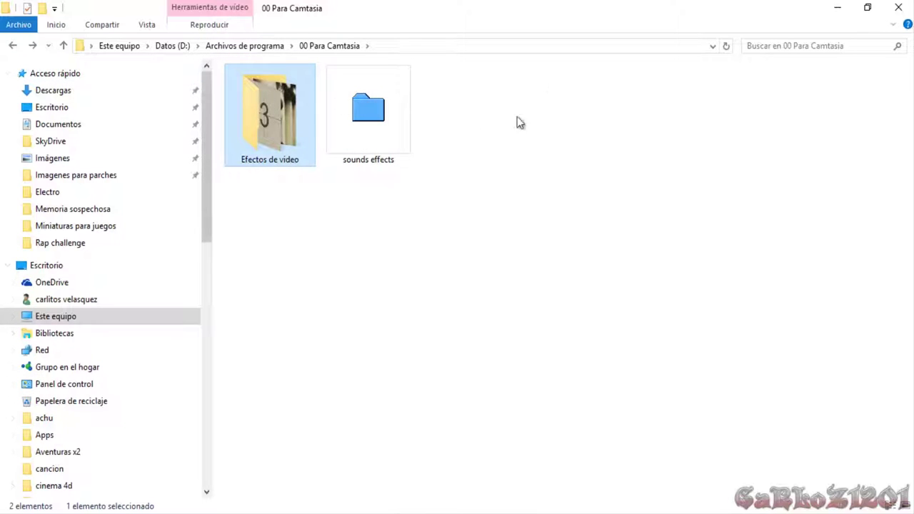
pyautogui.doubleClick(408, 125)
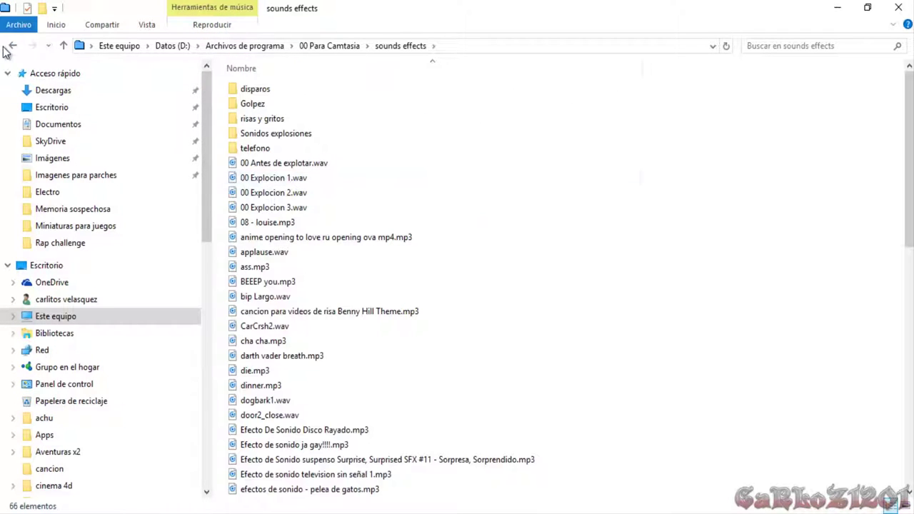
pyautogui.press('BackSpace')
pyautogui.doubleClick(411, 116)
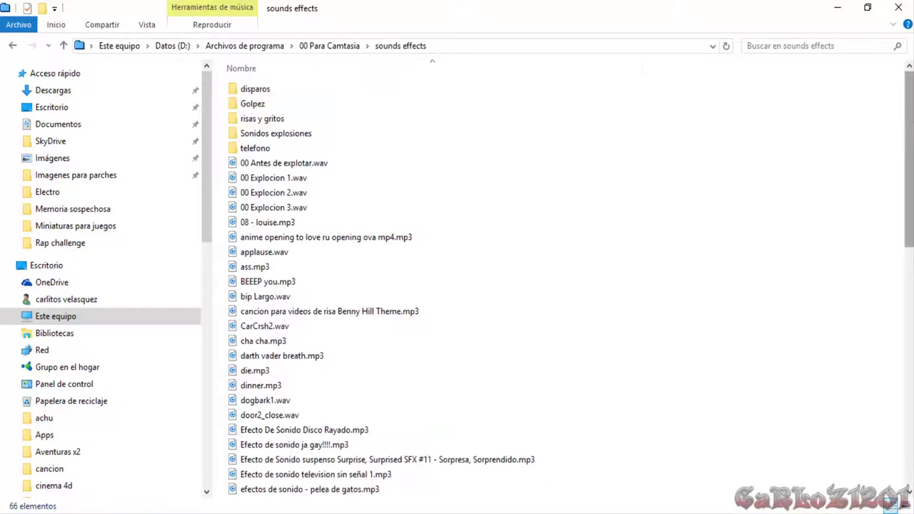
pyautogui.click(12, 45)
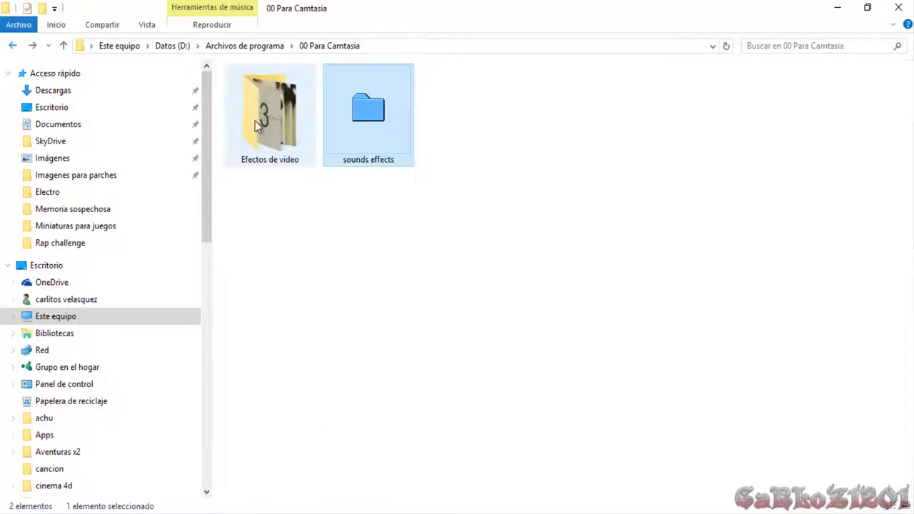
# Reopen the Efectos de video folder and examine its green-screen clips and the 1 Hour Countdown Timer clip.
pyautogui.click(265, 112)
pyautogui.doubleClick(266, 112)
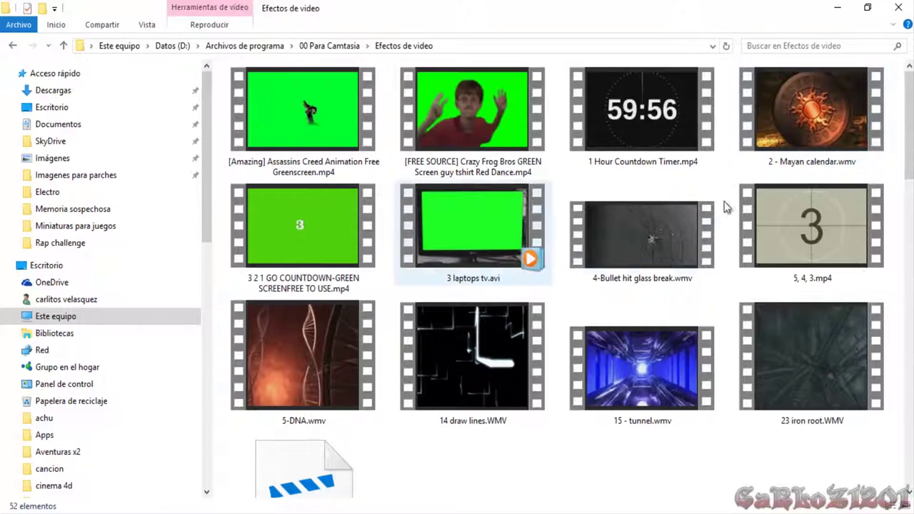
pyautogui.click(475, 206)
pyautogui.click(314, 226)
pyautogui.click(328, 146)
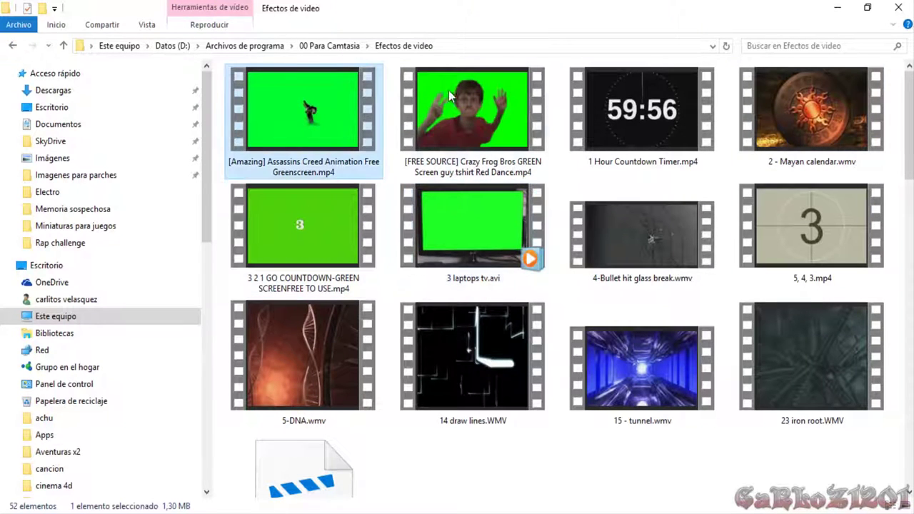
pyautogui.click(454, 97)
pyautogui.scroll(-10, 778, 85)
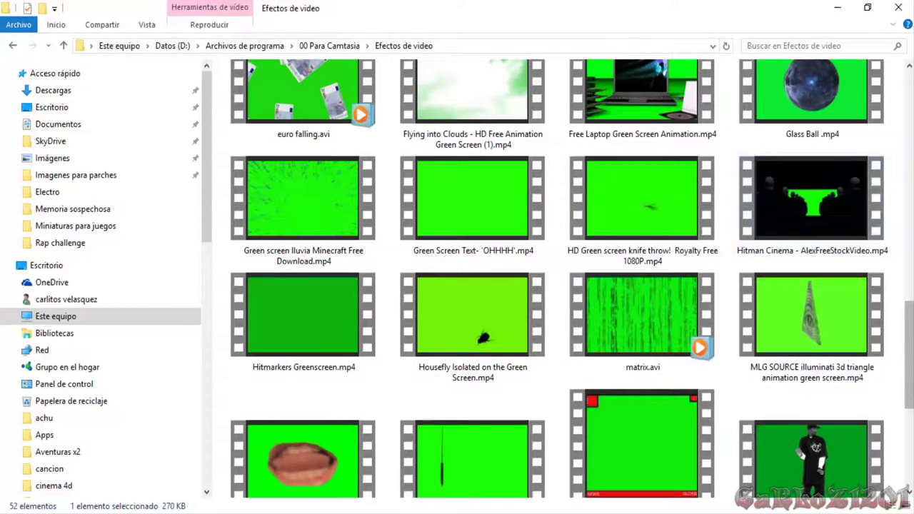
pyautogui.scroll(-3, 772, 328)
pyautogui.scroll(-2, 772, 330)
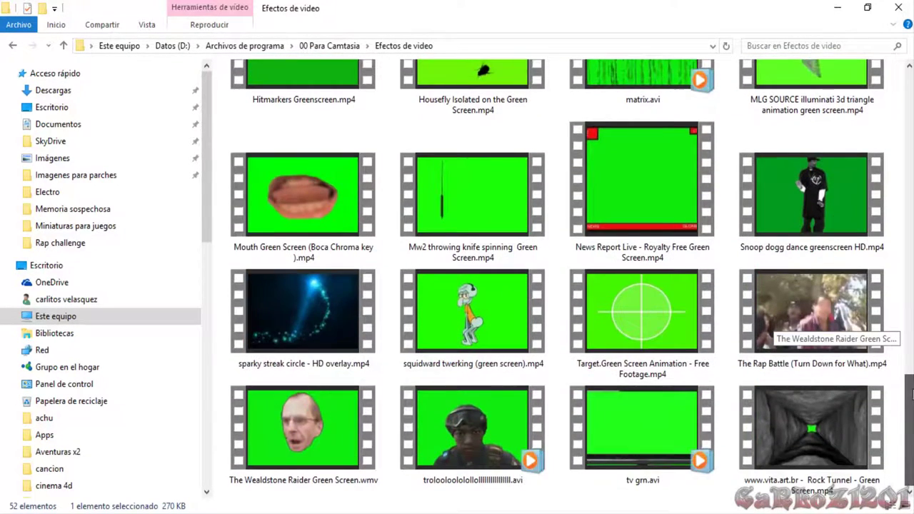
pyautogui.scroll(16, 772, 330)
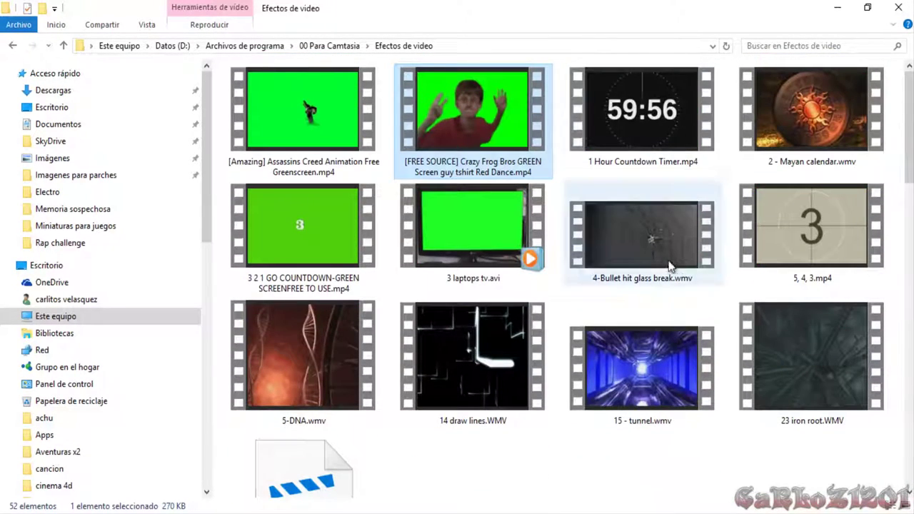
pyautogui.click(658, 135)
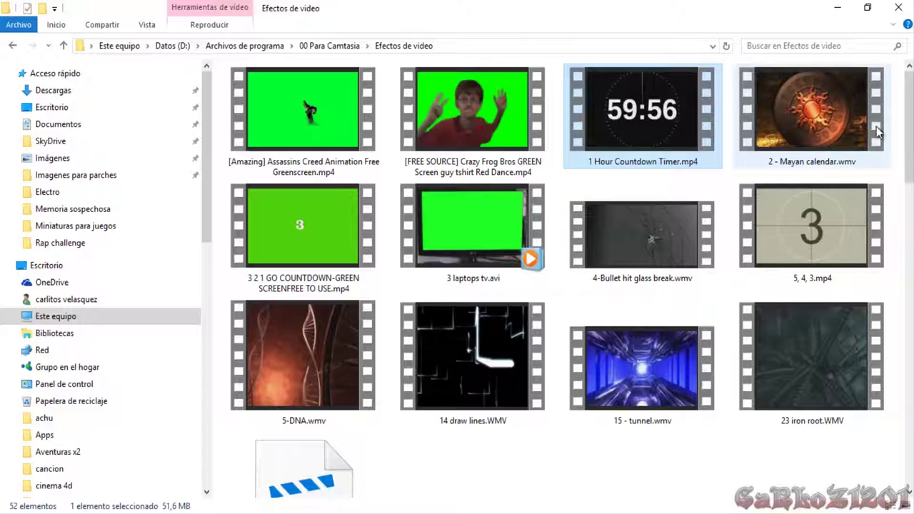
# Look through the sounds effects folder, including its disparos subfolder.
pyautogui.press('BackSpace')
pyautogui.doubleClick(346, 125)
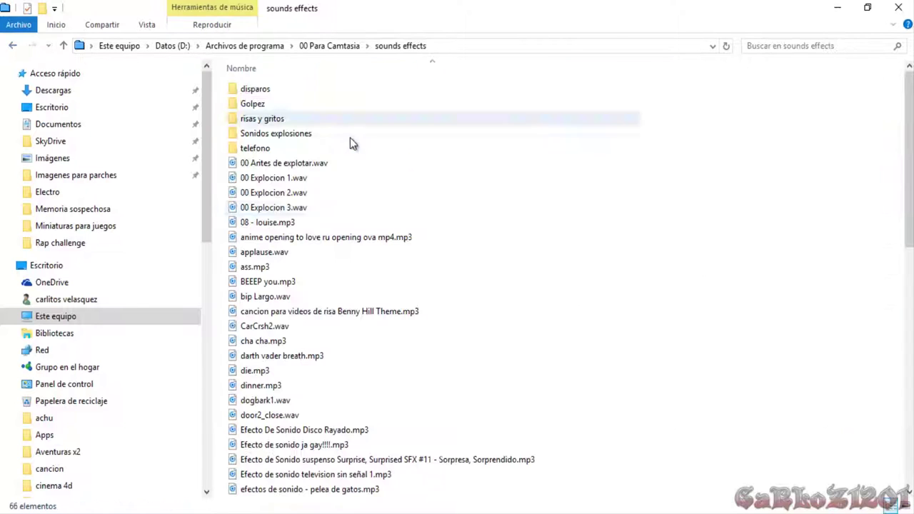
pyautogui.doubleClick(284, 93)
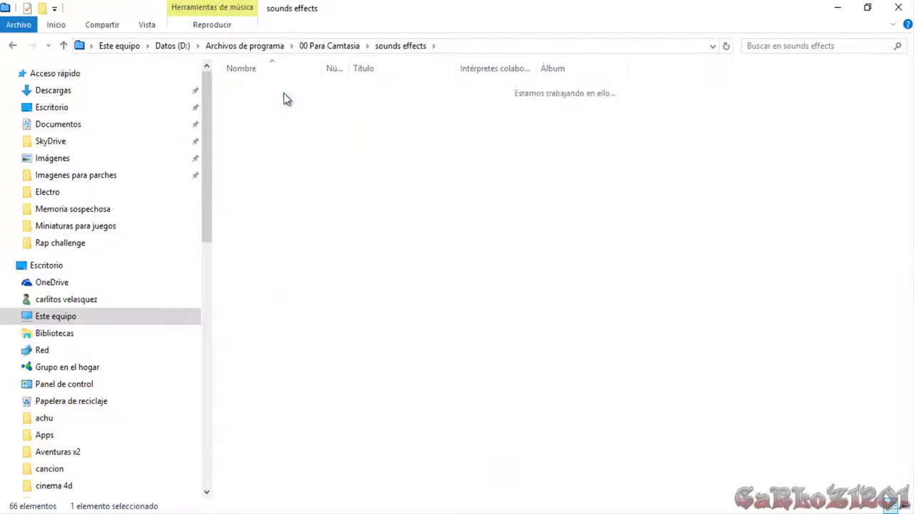
pyautogui.click(12, 45)
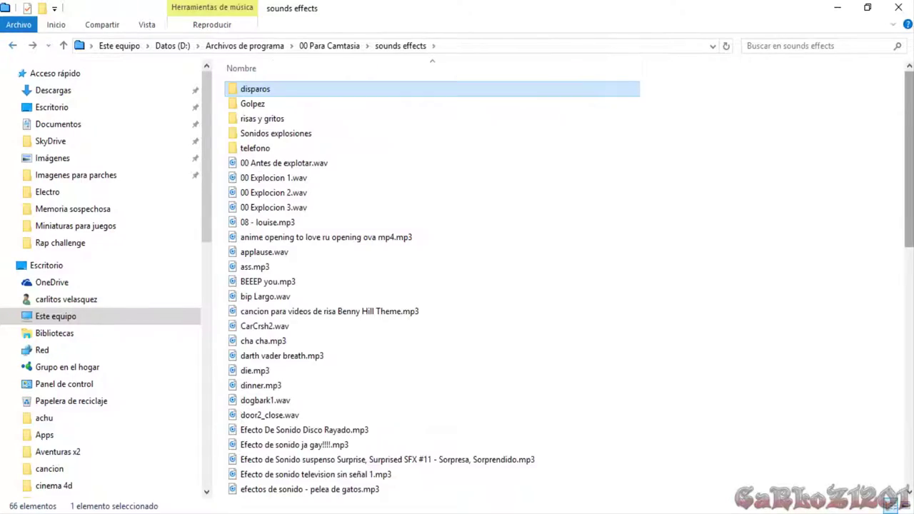
pyautogui.moveTo(911, 166); pyautogui.dragTo(907, 507)
# Open the Musica para camtasia folder from the desktop in a maximized window and highlight all its items briefly.
pyautogui.click(835, 8)
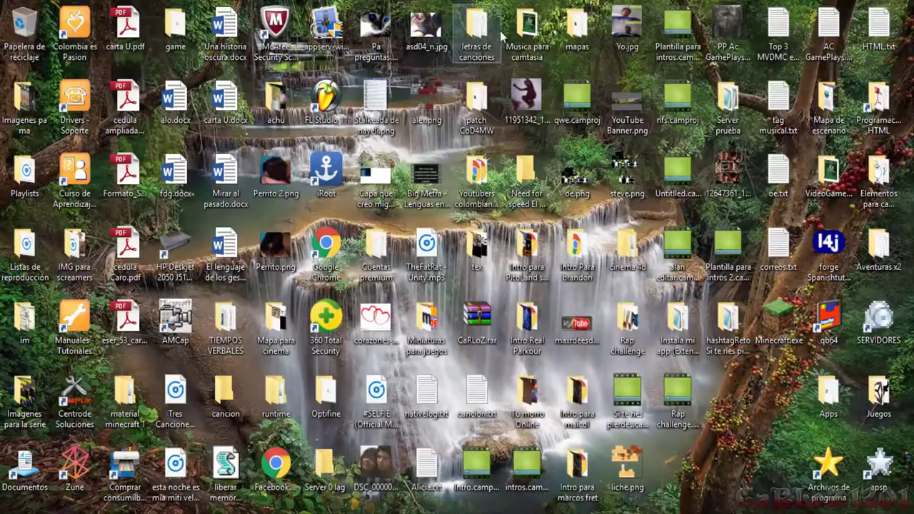
pyautogui.doubleClick(544, 23)
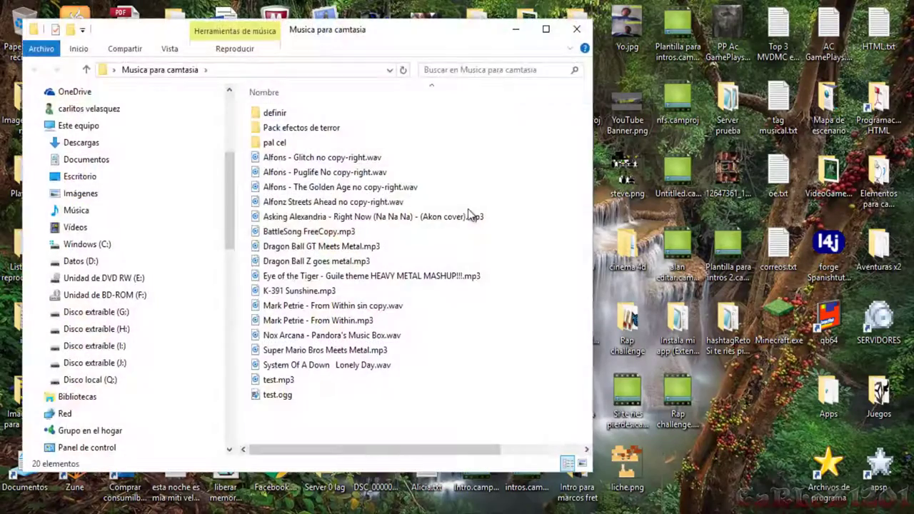
pyautogui.click(545, 31)
pyautogui.hotkey('ctrl', 'a')
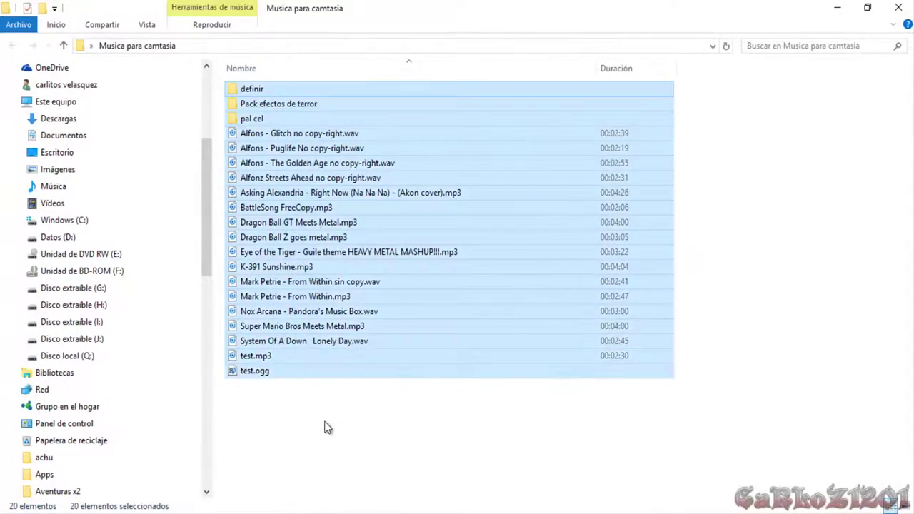
pyautogui.click(326, 426)
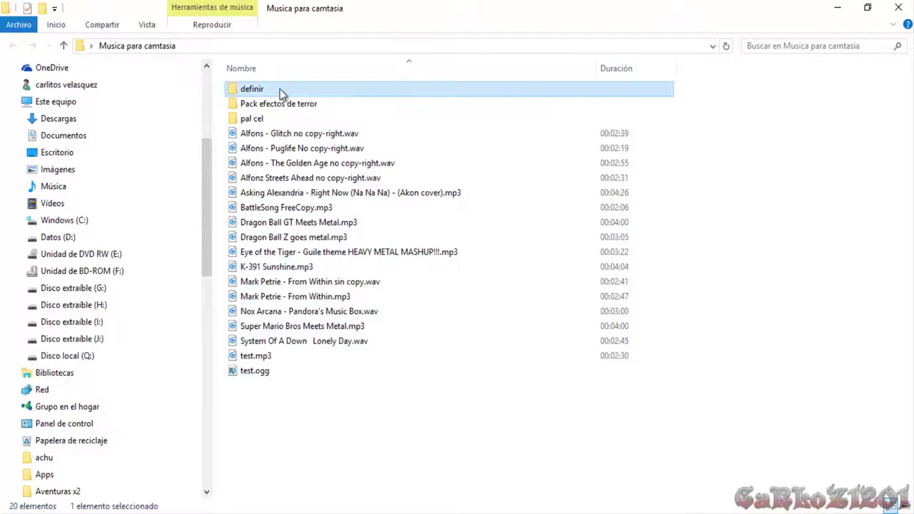
# Look inside the definir and Pack efectos de terror subfolders, returning to Musica para camtasia.
pyautogui.doubleClick(279, 91)
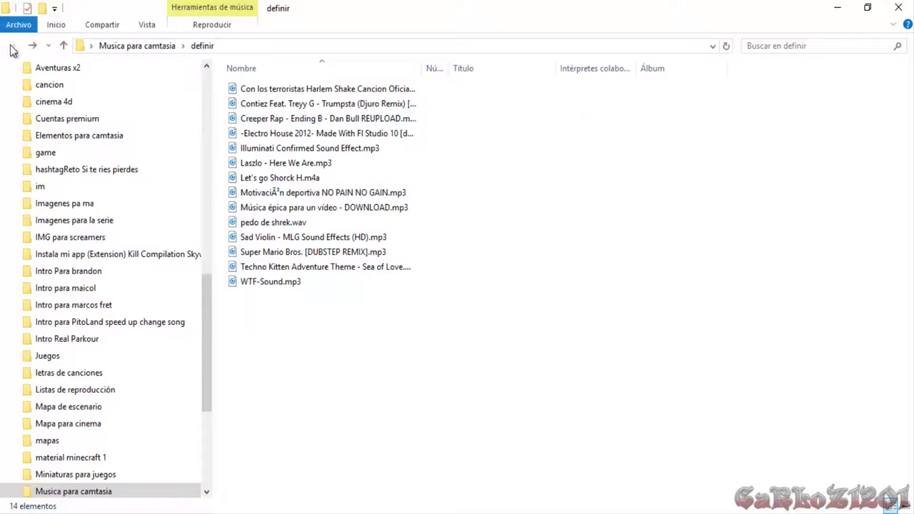
pyautogui.click(13, 47)
pyautogui.doubleClick(339, 105)
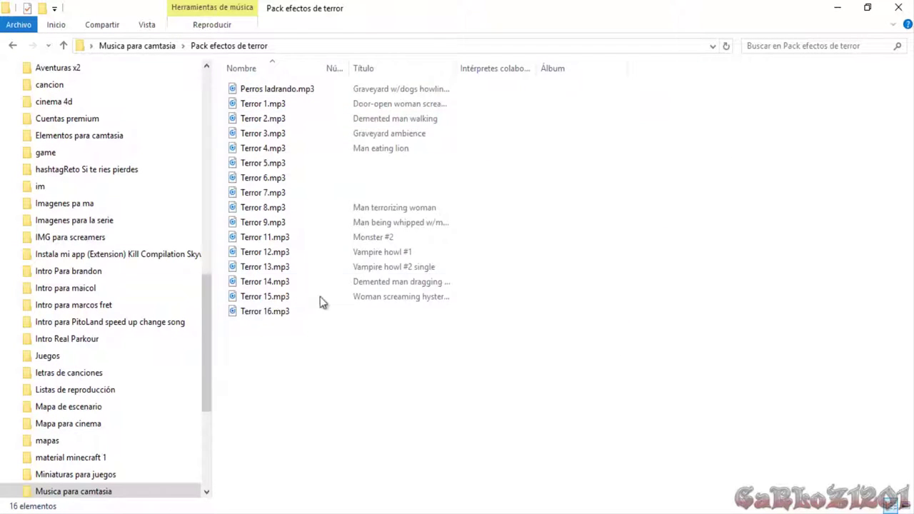
pyautogui.hotkey('ctrl', 'a')
pyautogui.click(12, 45)
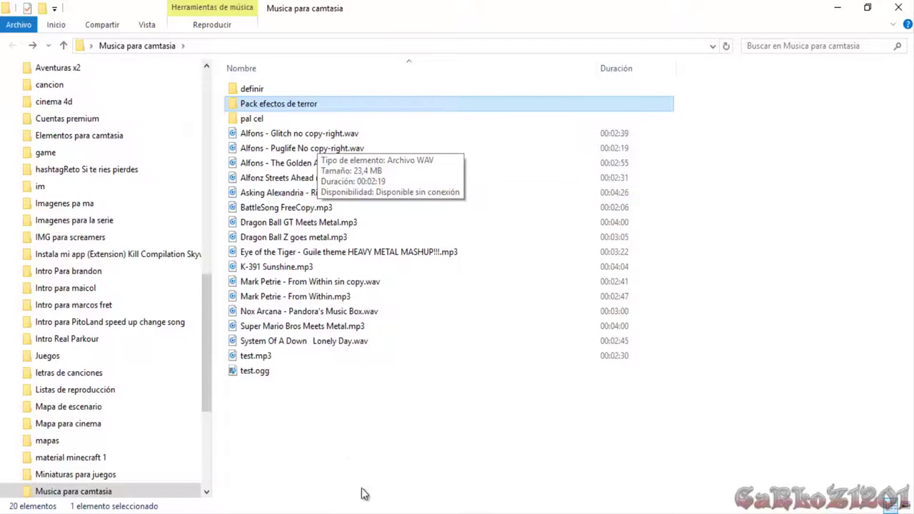
# Switch to Camtasia Studio and move the playhead to the start of the Rap challenge timeline.
pyautogui.click(344, 447)
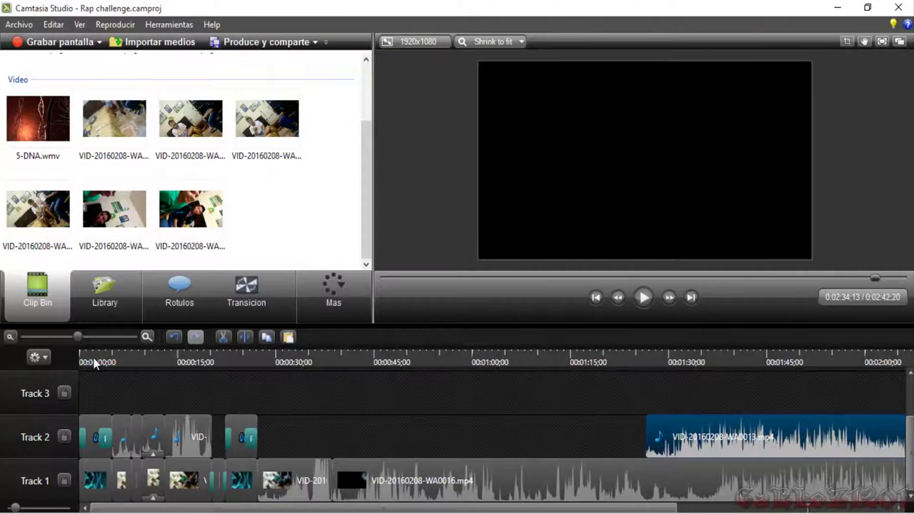
pyautogui.click(94, 362)
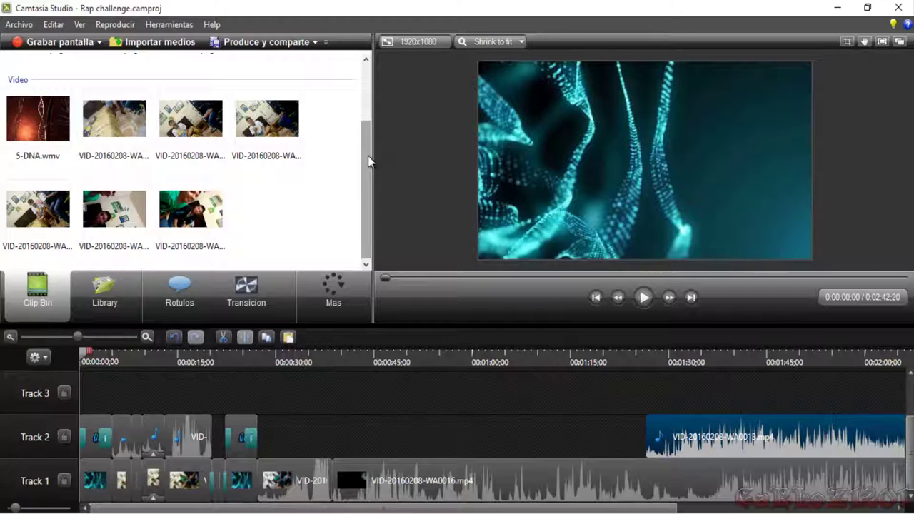
# Look over the clip bin and play the opening title of the timeline from 0:00:01.
pyautogui.scroll(3, 367, 133)
pyautogui.scroll(-3, 357, 203)
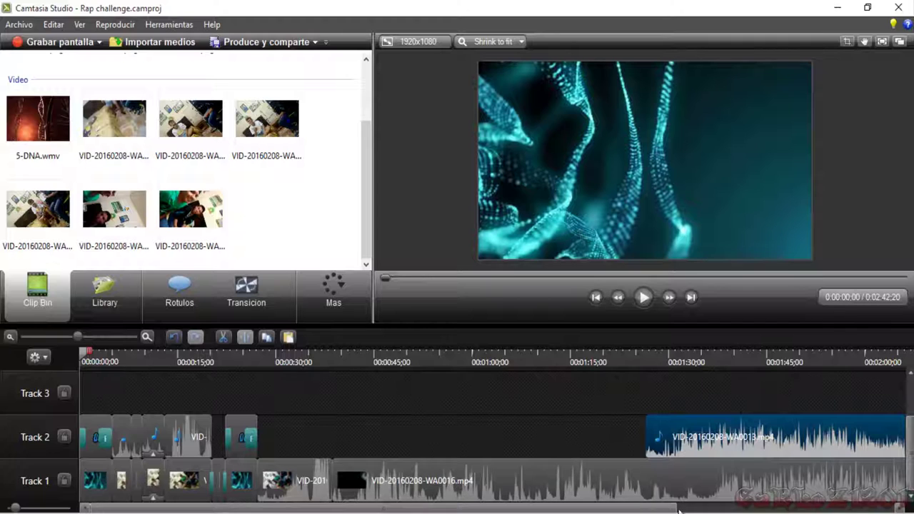
pyautogui.moveTo(678, 510); pyautogui.dragTo(384, 502)
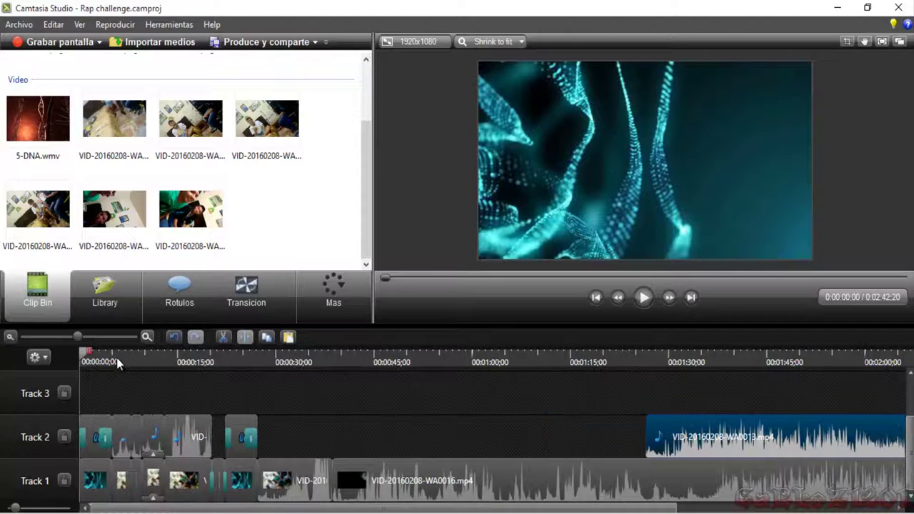
pyautogui.moveTo(84, 357); pyautogui.dragTo(93, 357)
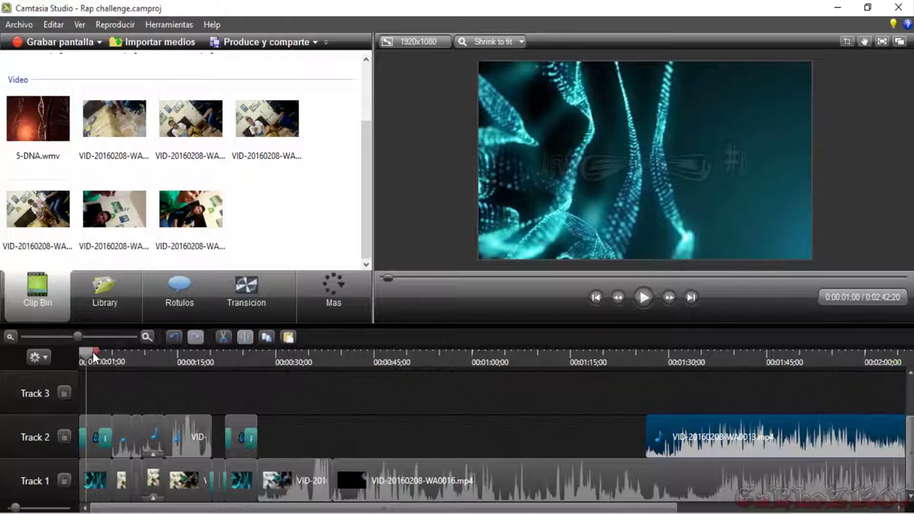
pyautogui.click(643, 297)
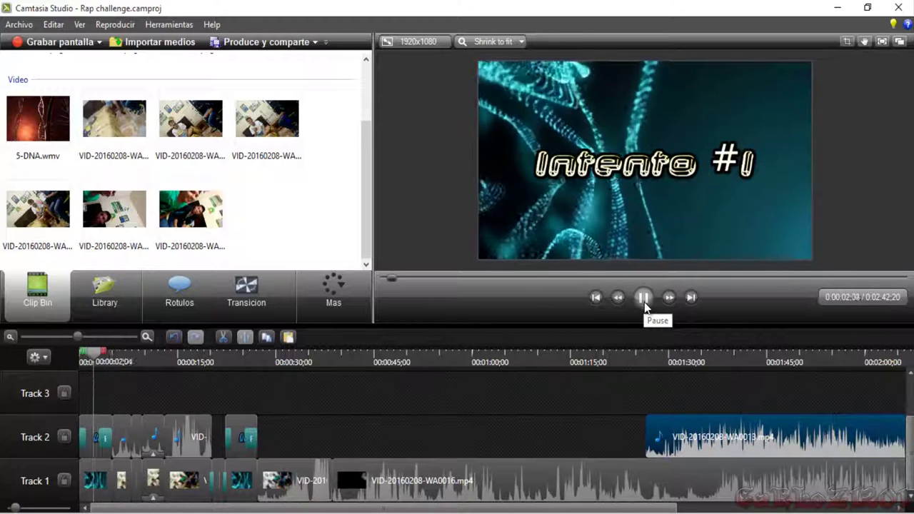
pyautogui.click(644, 303)
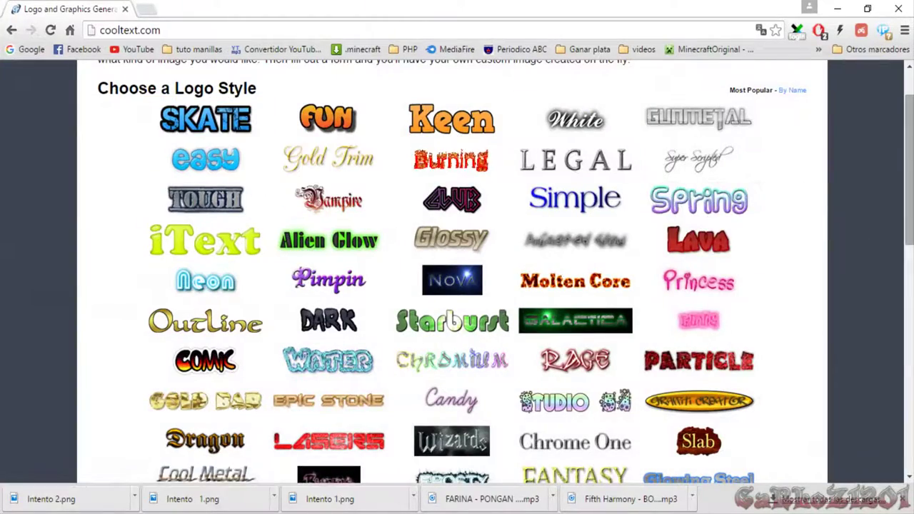
# Switch to cooltext.com in the browser, look through its logo styles and open the 3D fonts category.
pyautogui.scroll(1, 452, 271)
pyautogui.scroll(-10, 452, 271)
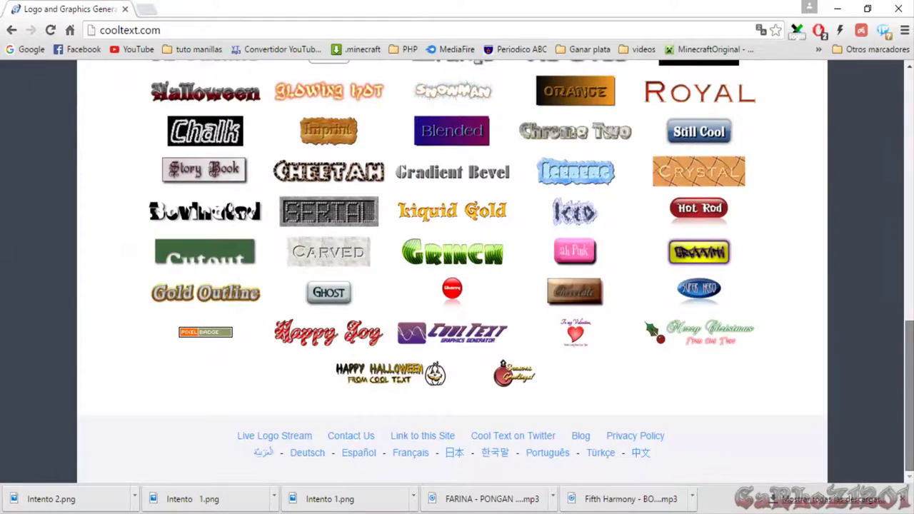
pyautogui.scroll(15, 452, 271)
pyautogui.click(296, 77)
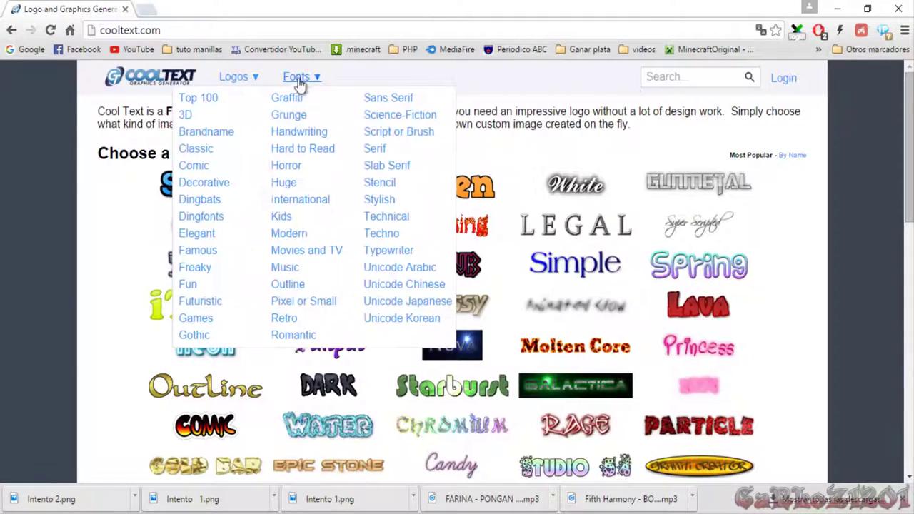
pyautogui.click(185, 122)
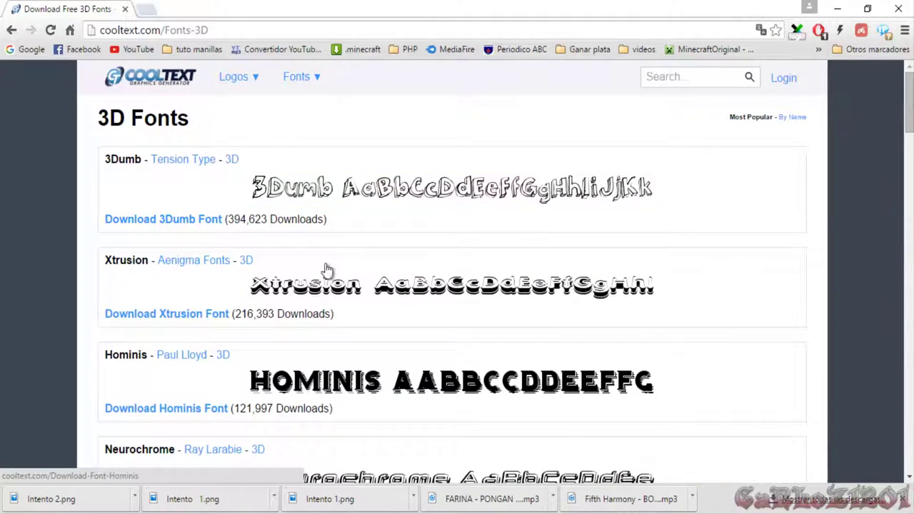
# Look at the Neurochrome font page among the 3D fonts and return to the font list.
pyautogui.scroll(-2, 693, 276)
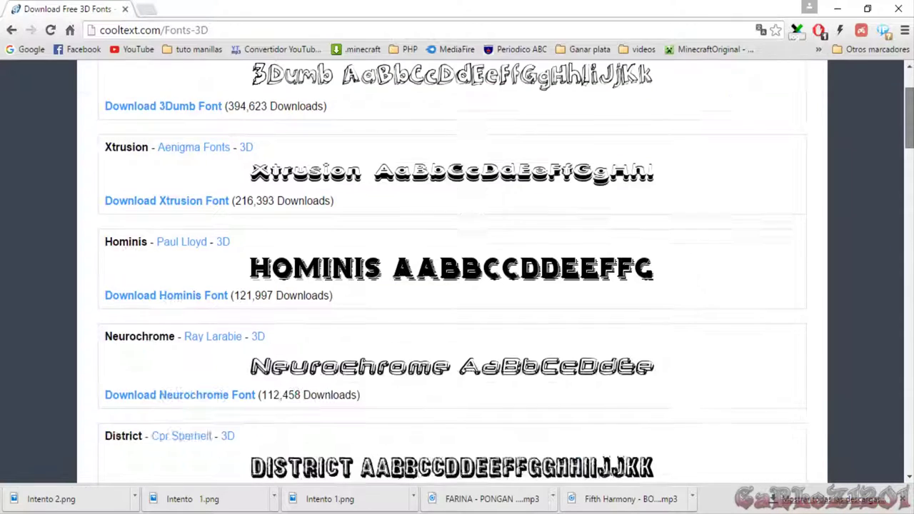
pyautogui.scroll(-2, 795, 173)
pyautogui.click(425, 268)
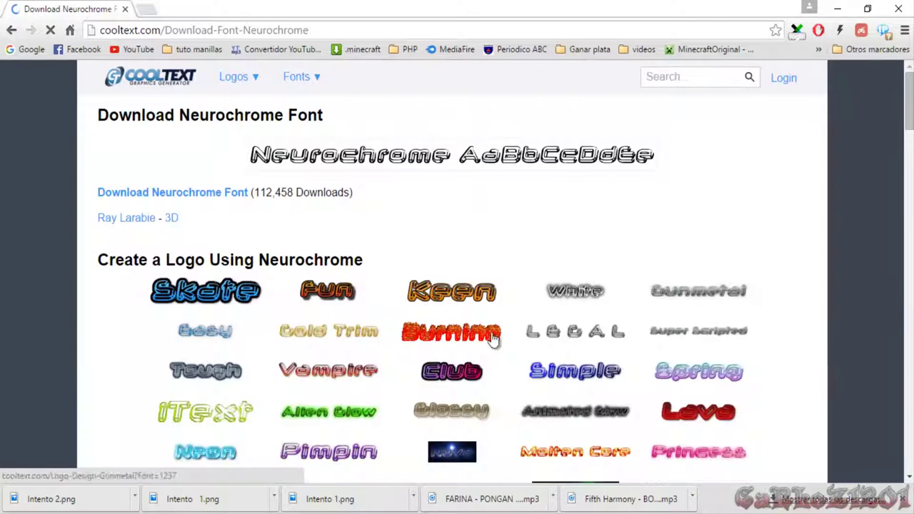
pyautogui.click(11, 30)
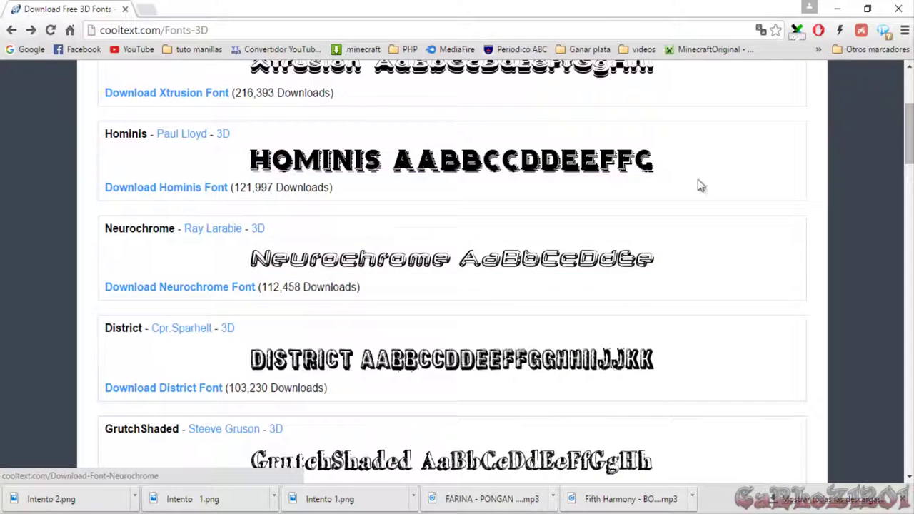
# Open the Xtrusion font page and look through its logo styles.
pyautogui.click(590, 71)
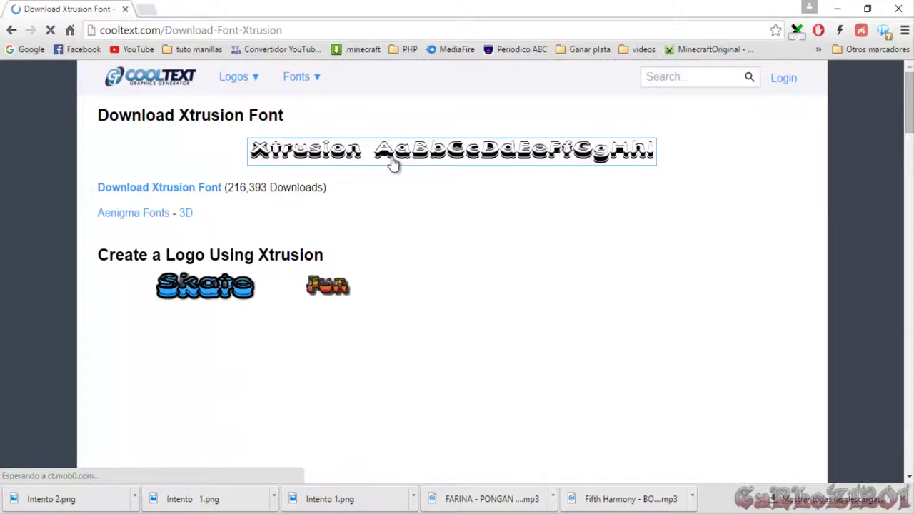
pyautogui.scroll(-4, 238, 200)
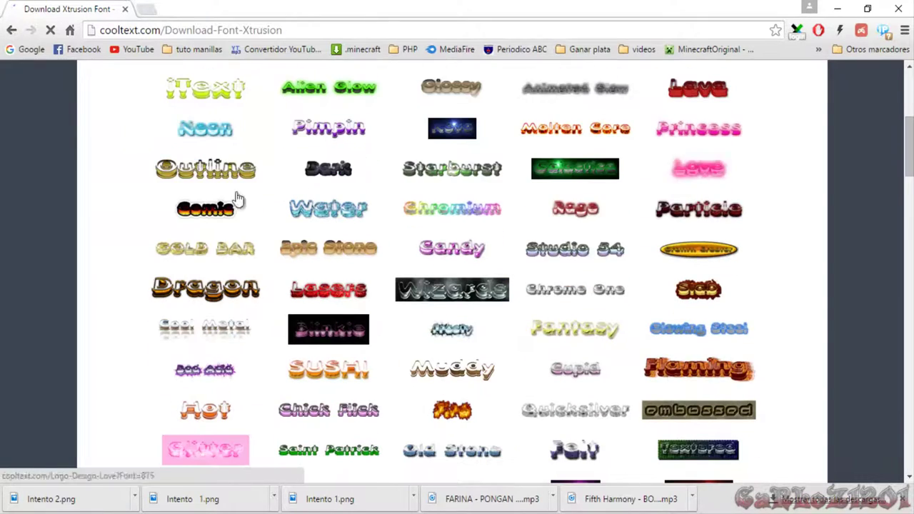
pyautogui.scroll(3, 372, 132)
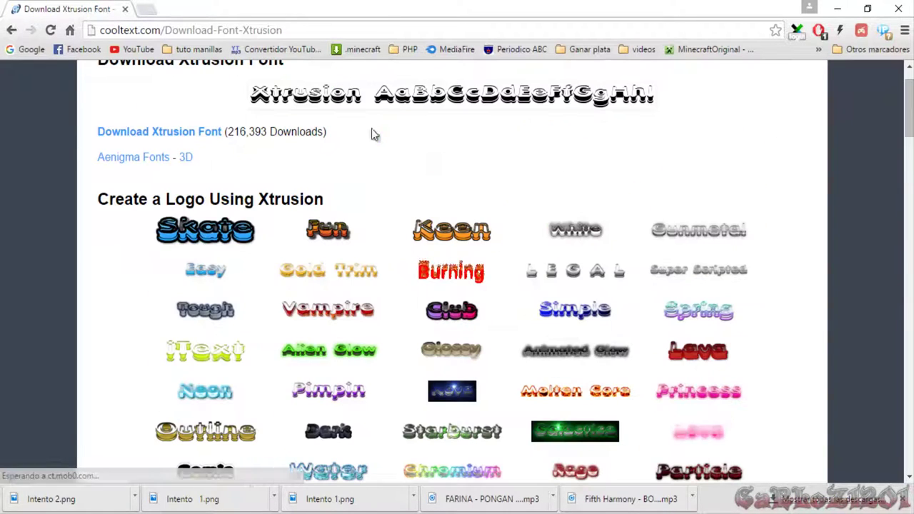
# Choose the Skate logo design in the Xtrusion font and set its logo text to "Intento #1".
pyautogui.click(240, 229)
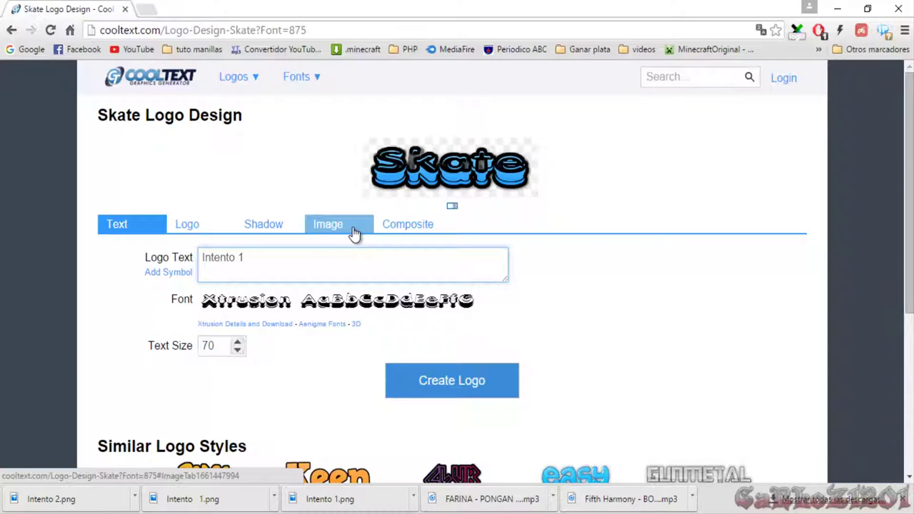
pyautogui.write('Intento 1')
pyautogui.press('BackSpace')
pyautogui.write('#1')
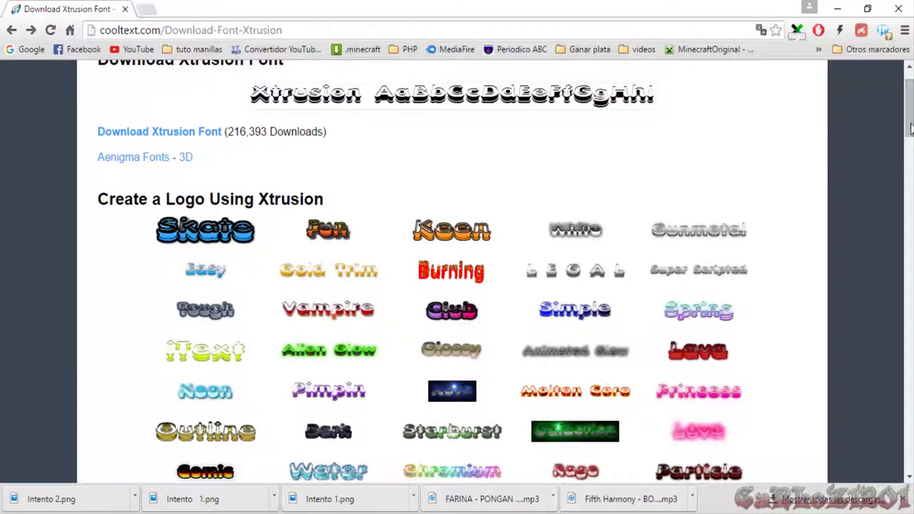
# Open the Graffiti fonts category and examine the Brooklyn Kid font's logo styles and character example.
pyautogui.scroll(1, 584, 109)
pyautogui.moveTo(300, 77)
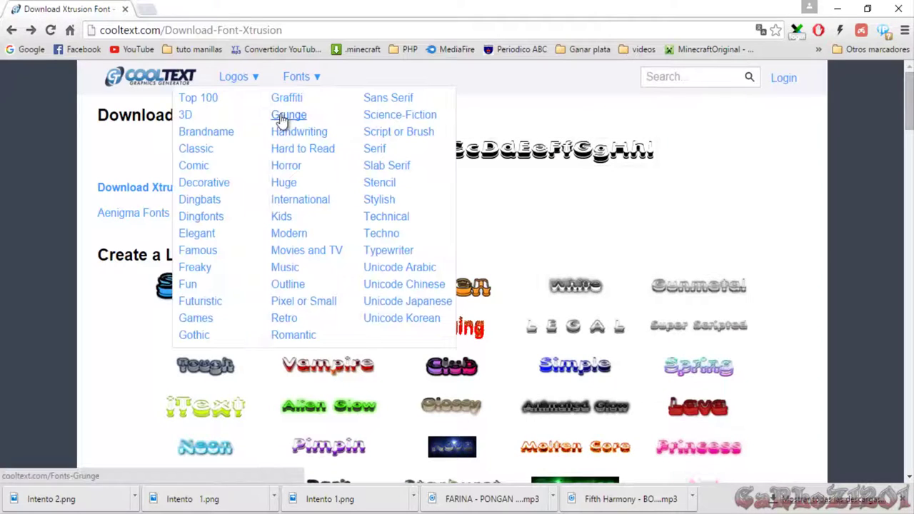
pyautogui.click(287, 105)
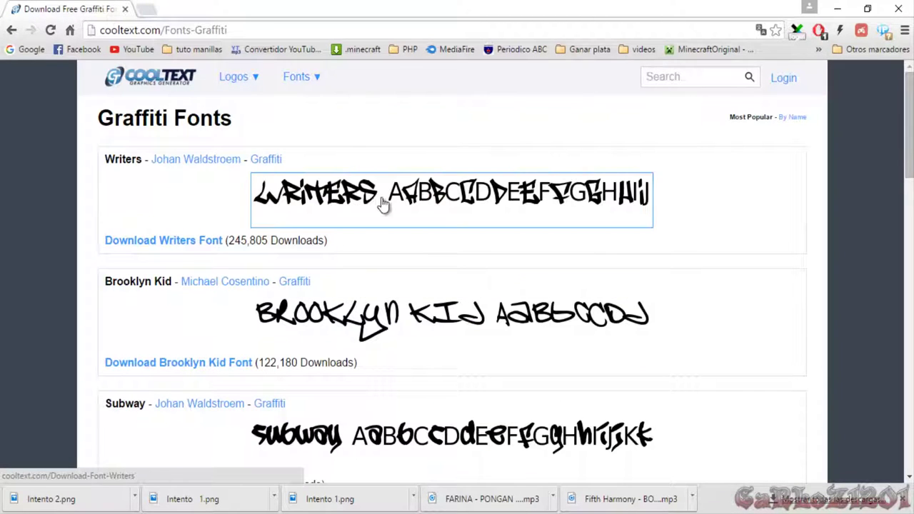
pyautogui.scroll(-3, 452, 322)
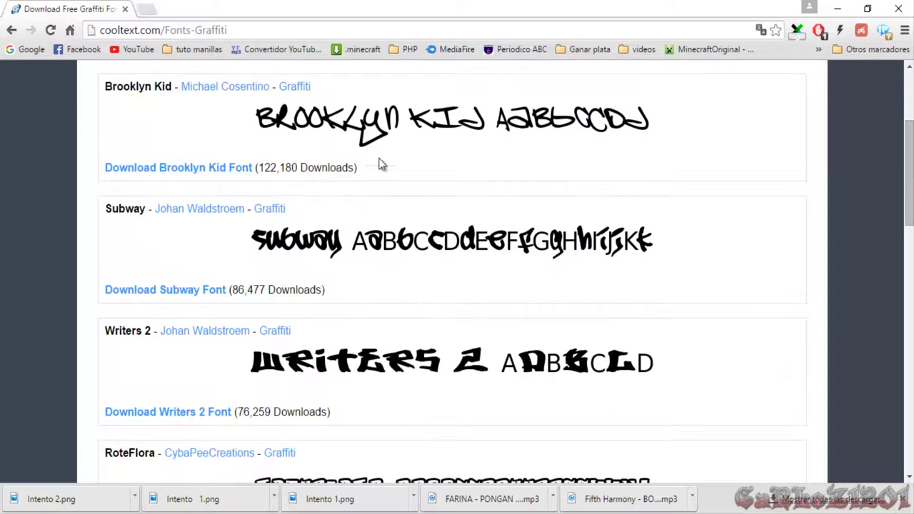
pyautogui.click(361, 139)
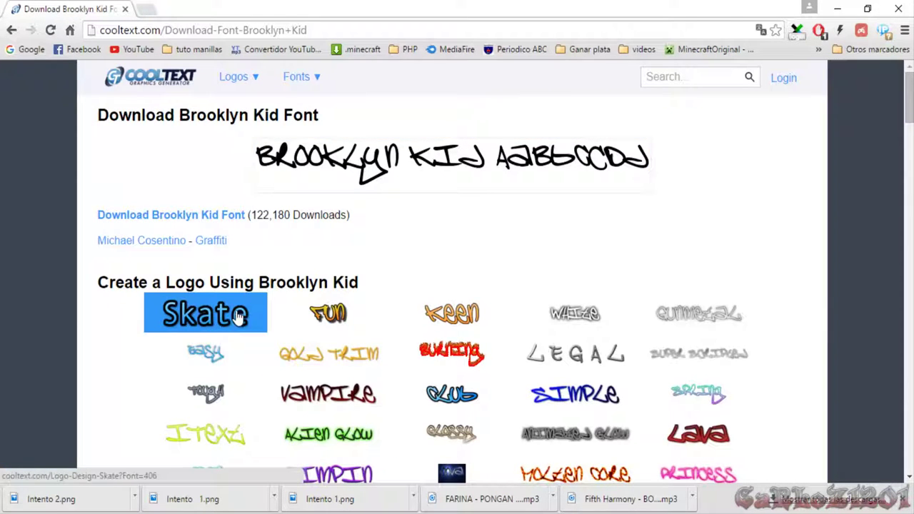
pyautogui.scroll(-15, 239, 317)
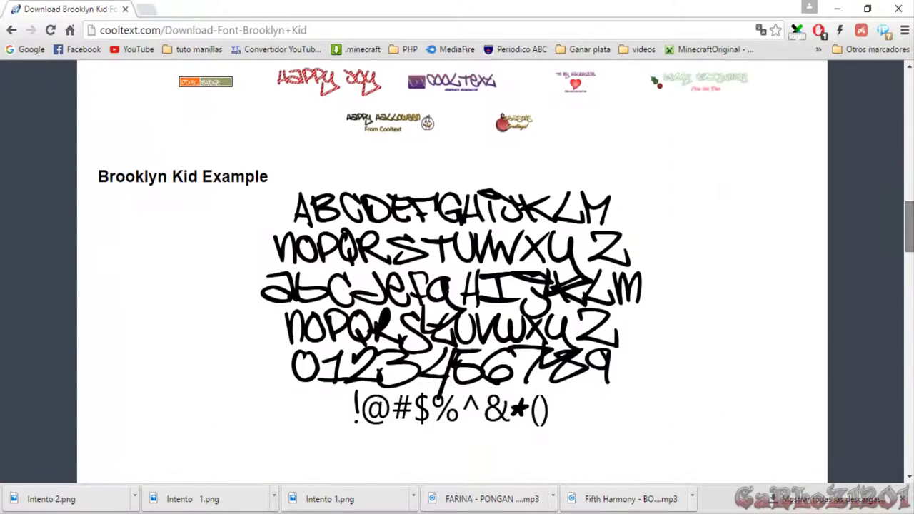
pyautogui.scroll(5, 457, 271)
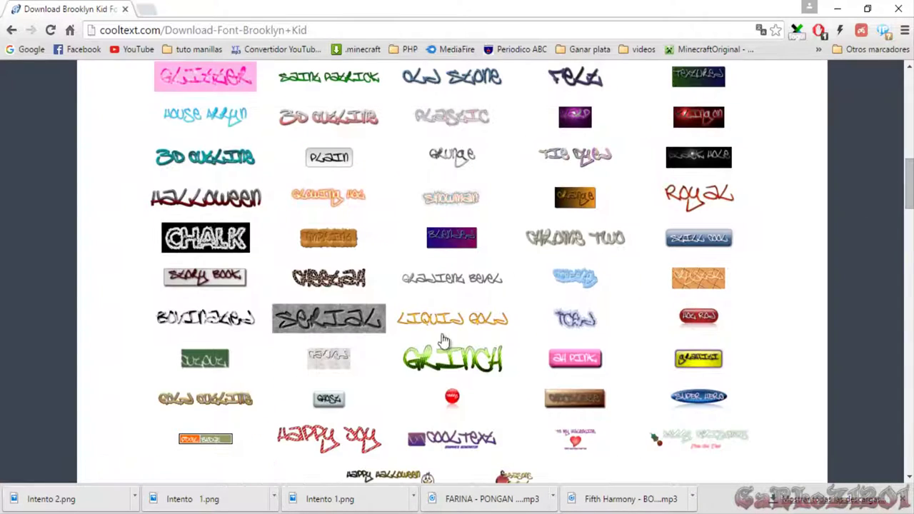
# Highlight the cooltext.com part of the page's web address and switch back to Camtasia Studio.
pyautogui.moveTo(312, 438)
pyautogui.click(102, 30)
pyautogui.moveTo(100, 30); pyautogui.dragTo(165, 31)
pyautogui.click(380, 32)
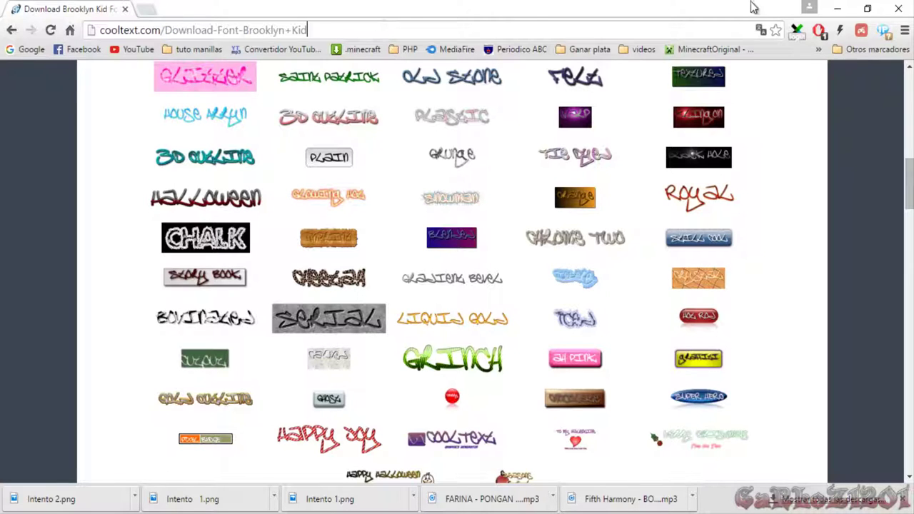
pyautogui.click(840, 8)
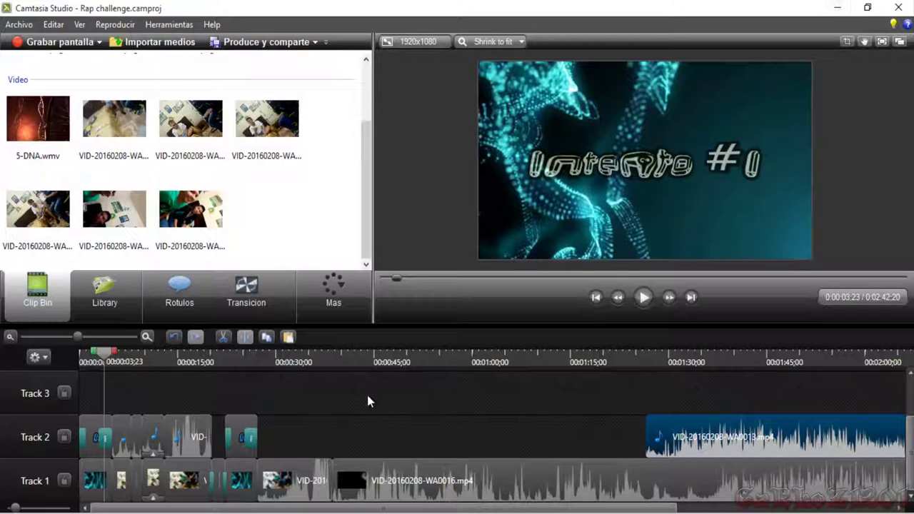
# Play the footage following the first title, and zoom in the timeline around the playhead near 0:00:08.
pyautogui.click(643, 297)
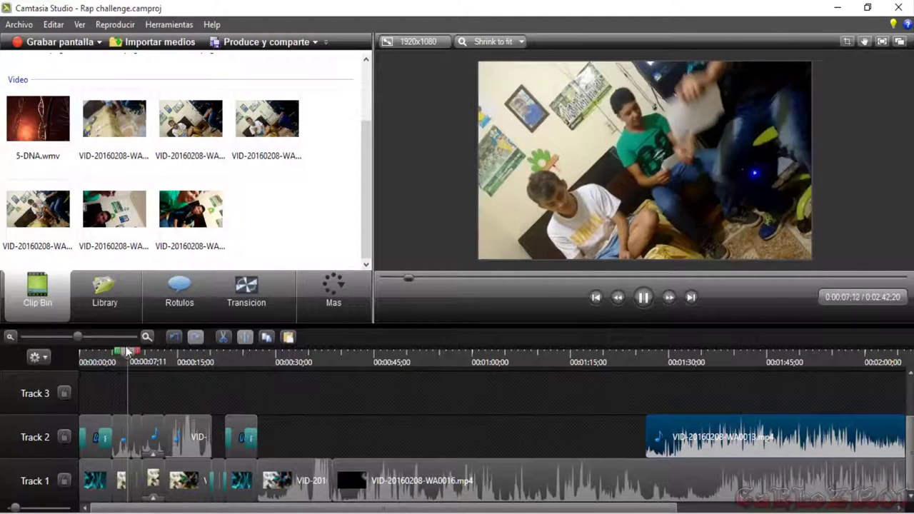
pyautogui.moveTo(132, 354); pyautogui.dragTo(113, 355)
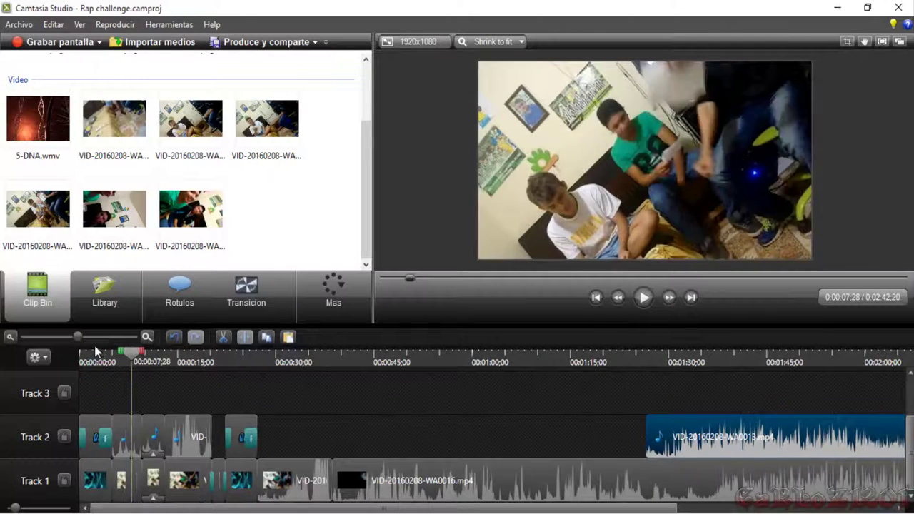
pyautogui.moveTo(77, 337); pyautogui.dragTo(100, 337)
pyautogui.moveTo(330, 362)
pyautogui.mouseDown()
pyautogui.moveTo(380, 360)
pyautogui.moveTo(323, 360)
pyautogui.mouseUp()
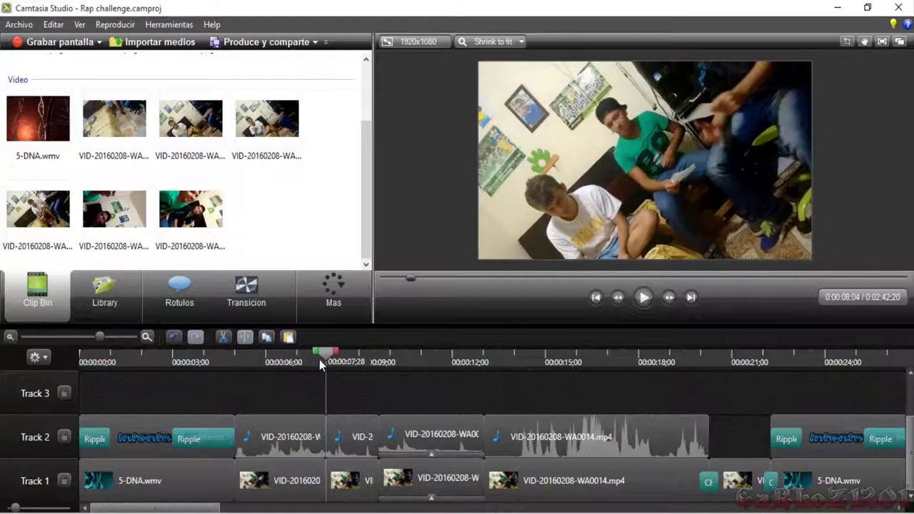
# Play the first attempt's clips and the transition up to the Intento #2 title, selecting the VID-20160208-WA0014.mp4 audio on Track 2.
pyautogui.click(642, 297)
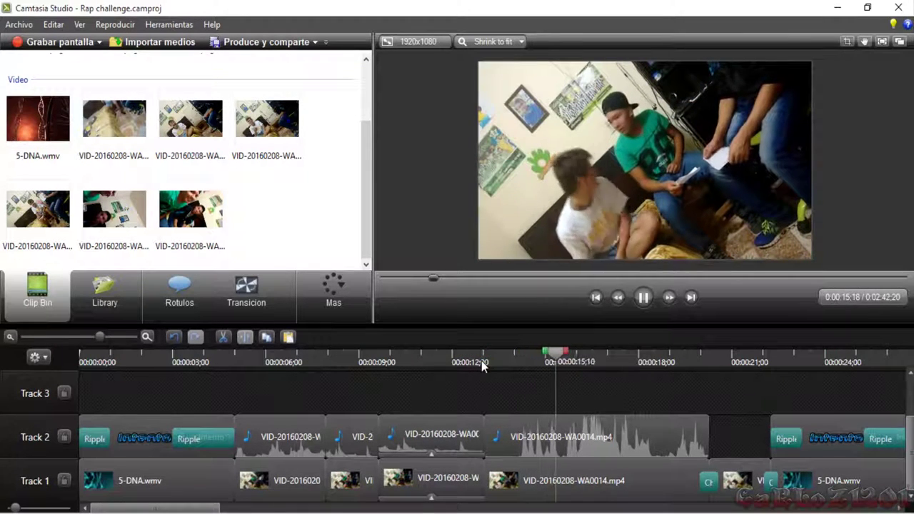
pyautogui.click(644, 298)
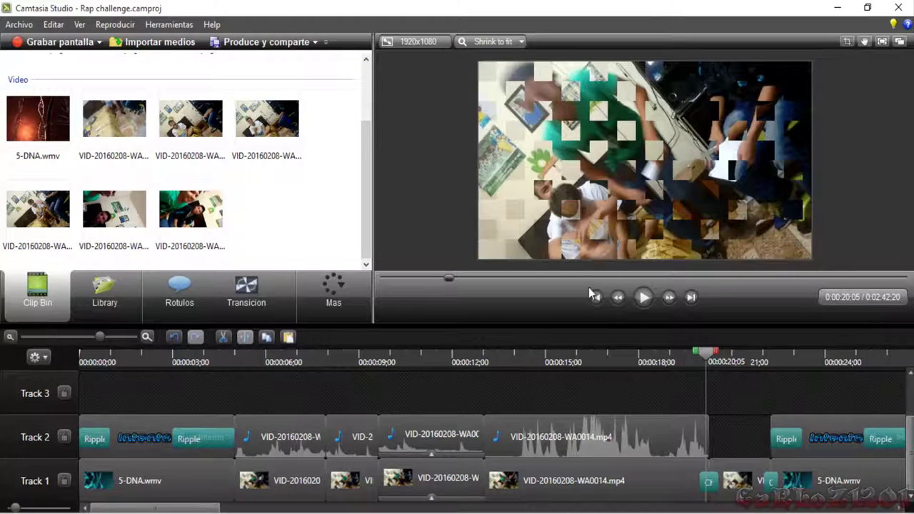
pyautogui.click(617, 436)
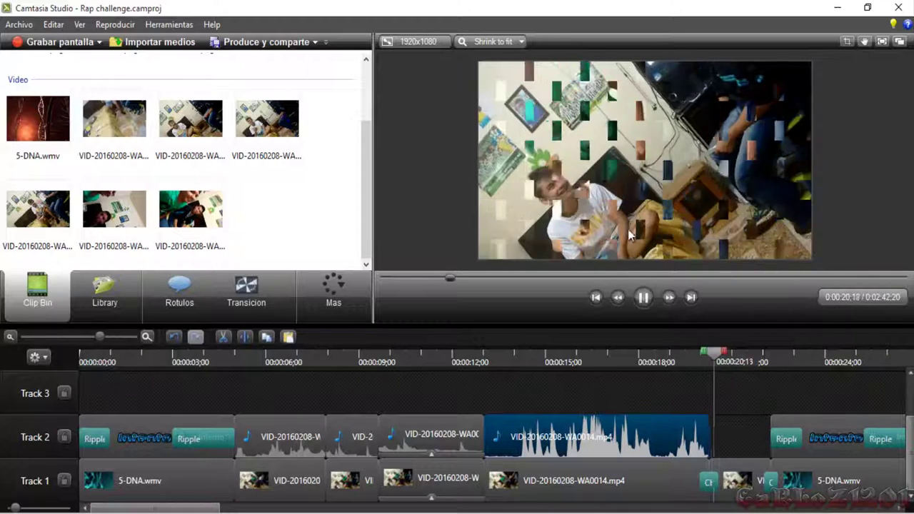
pyautogui.click(644, 298)
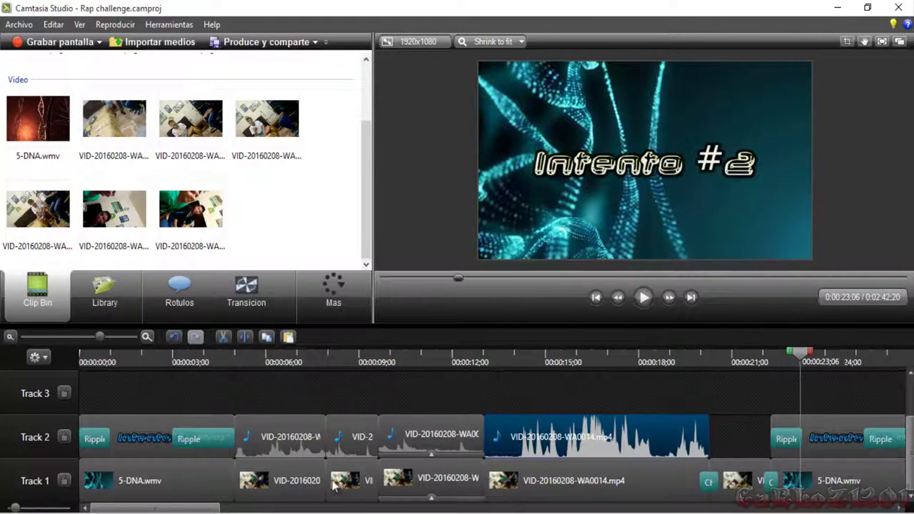
# Move the VID-20160208-WA0016.mp4 clip on Track 1 to start at about 0:00:44, leaving a gap after VID-20160208-WA0015.mp4.
pyautogui.moveTo(204, 510); pyautogui.dragTo(315, 506)
pyautogui.moveTo(655, 477); pyautogui.dragTo(736, 496)
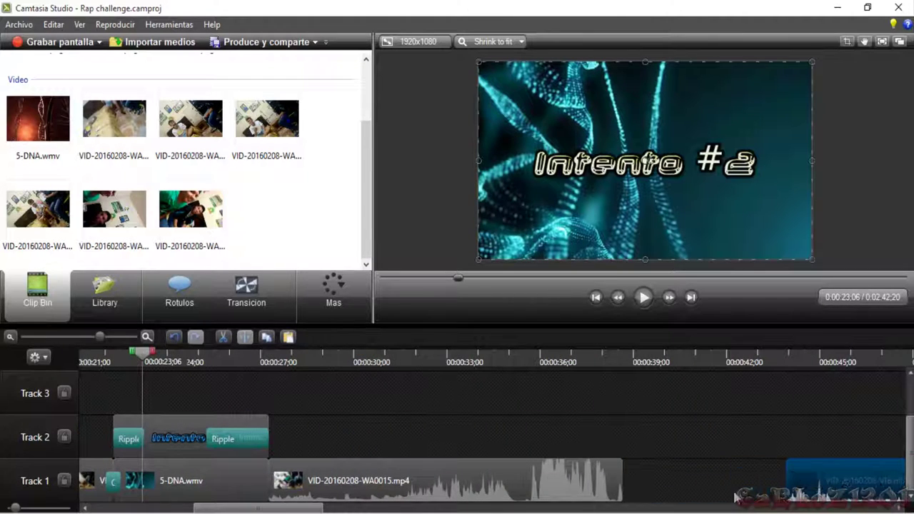
# Show the media library's folders and expand the Intro videos folder.
pyautogui.click(105, 293)
pyautogui.click(8, 135)
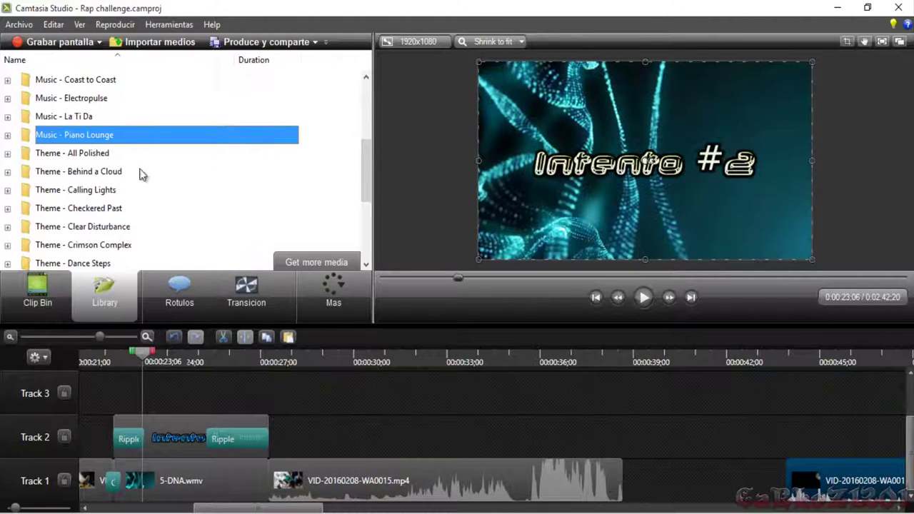
pyautogui.moveTo(366, 172); pyautogui.dragTo(369, 80)
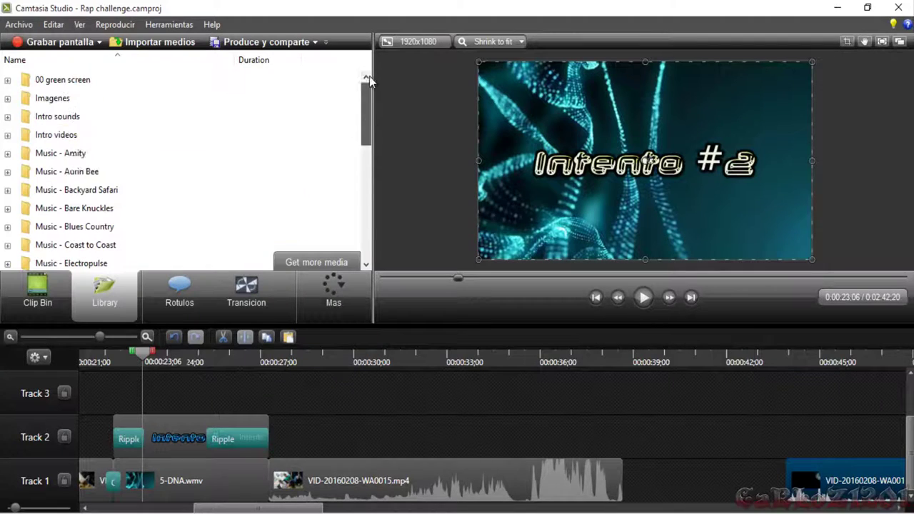
pyautogui.click(8, 136)
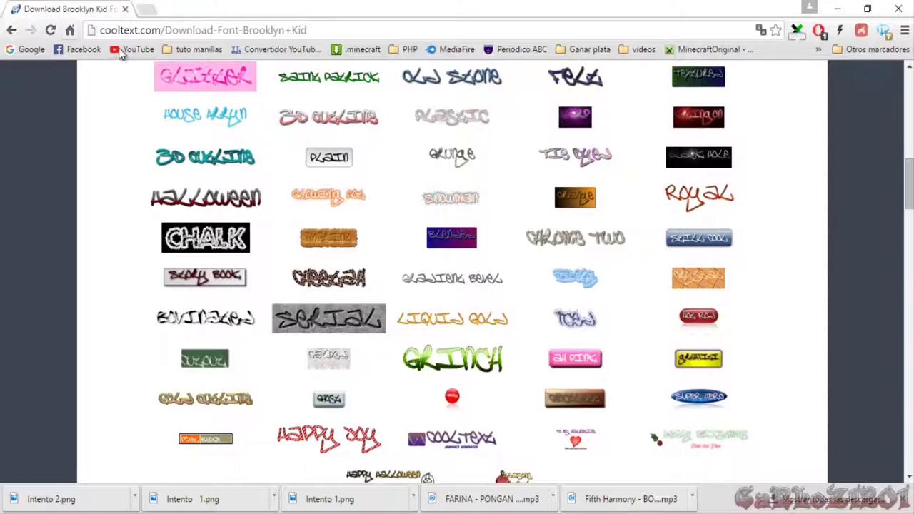
# Open YouTube in a new tab, play the intro of the own channel's "#Reto Si te ries pierdes" video twice, and return to Camtasia Studio.
pyautogui.middleClick(122, 49)
pyautogui.click(219, 8)
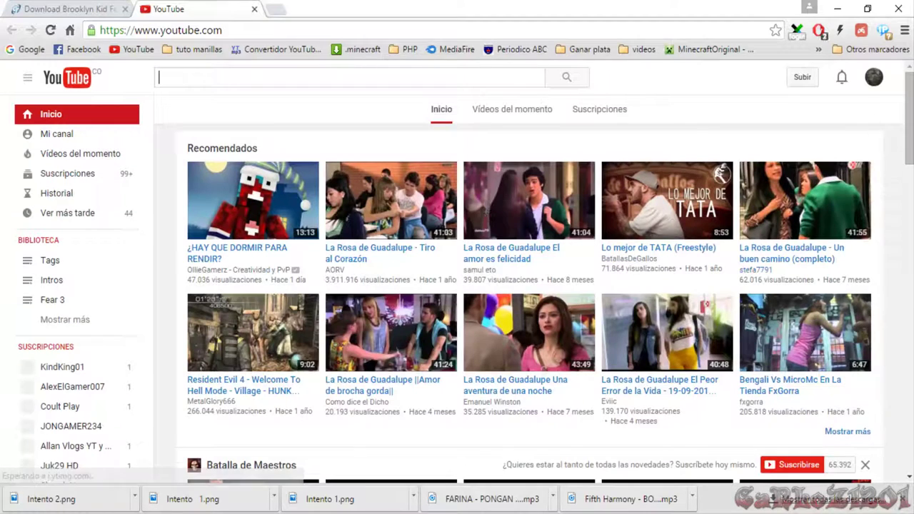
pyautogui.click(58, 138)
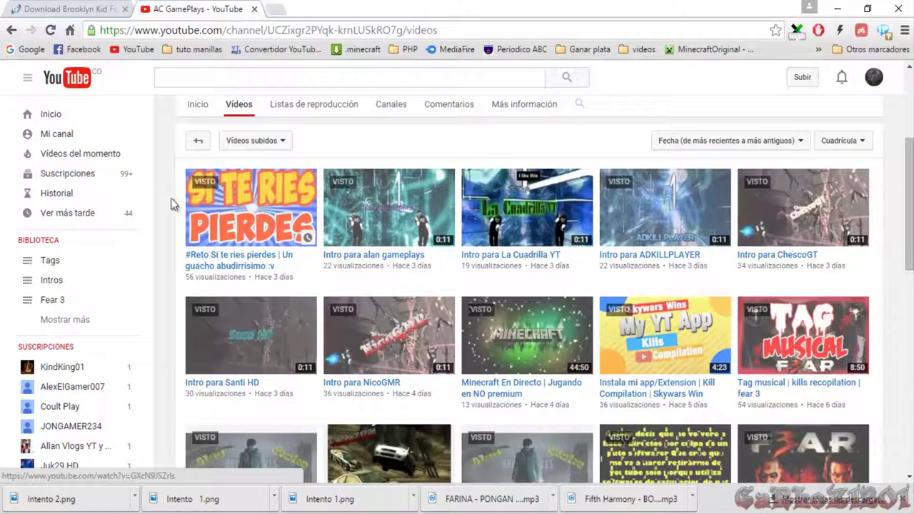
pyautogui.click(255, 224)
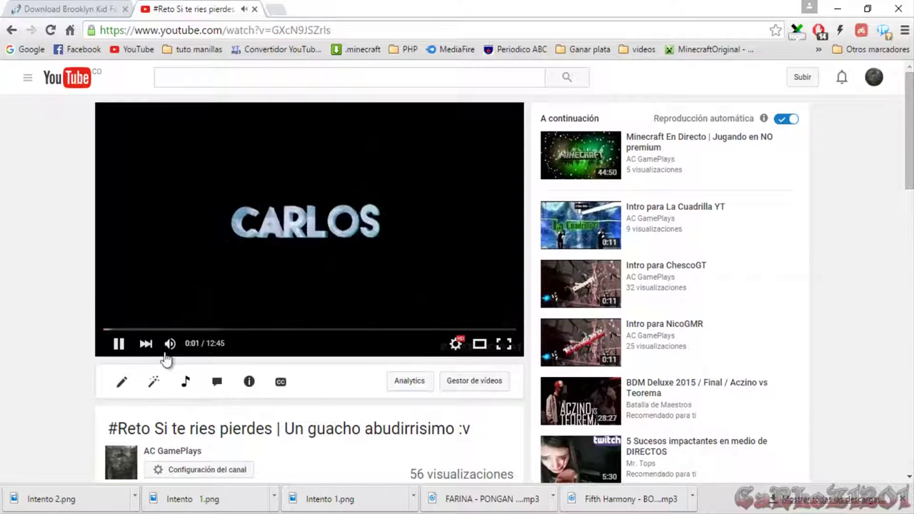
pyautogui.click(109, 331)
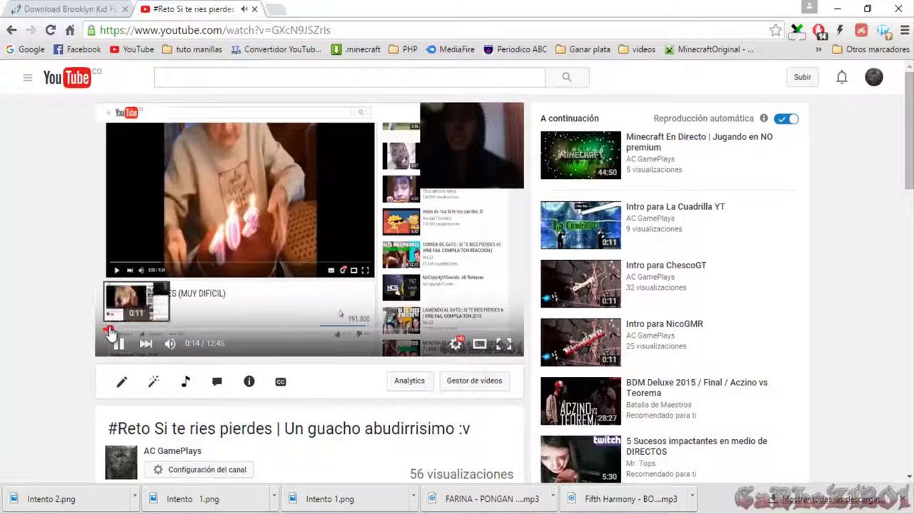
pyautogui.click(105, 331)
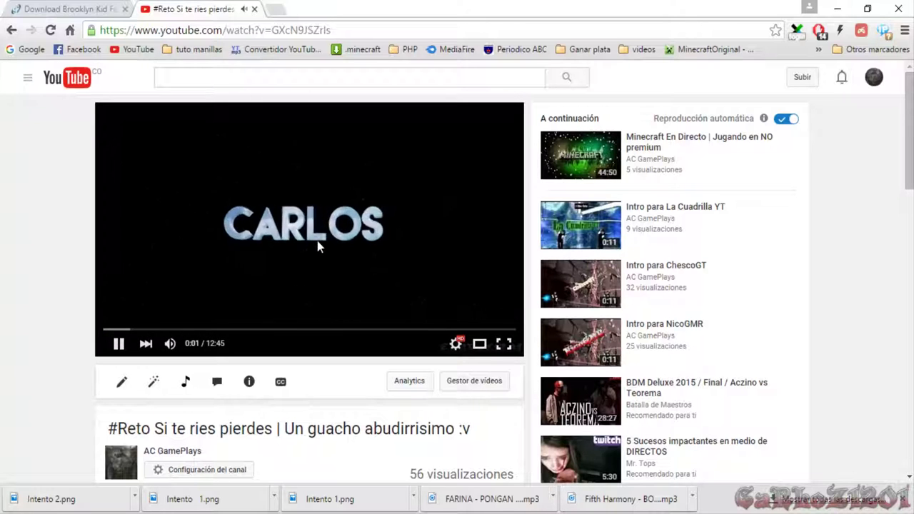
pyautogui.click(68, 9)
pyautogui.hotkey('alt', 'Tab')
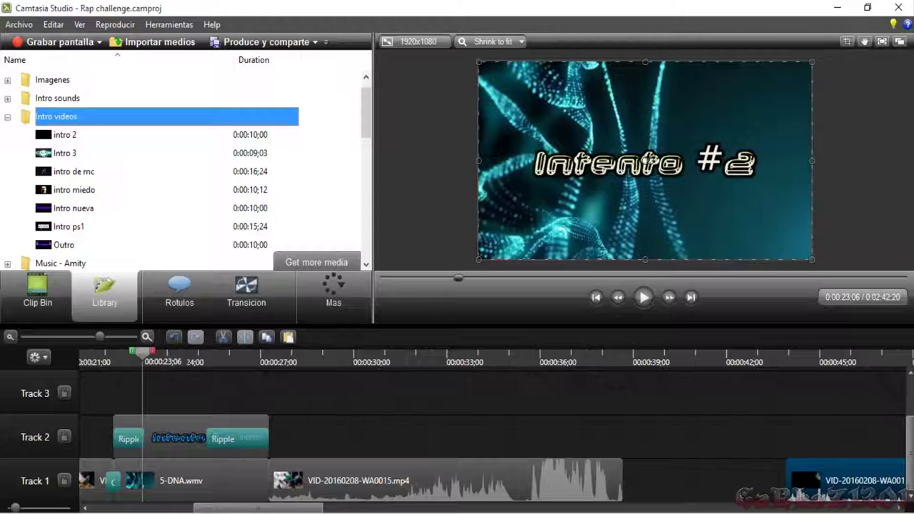
# Add the library video Intro 3 to Track 1 directly after VID-20160208-WA0015.mp4, moving VID-20160208-WA0016.mp4 to Track 3 at about 0:00:49.
pyautogui.click(65, 135)
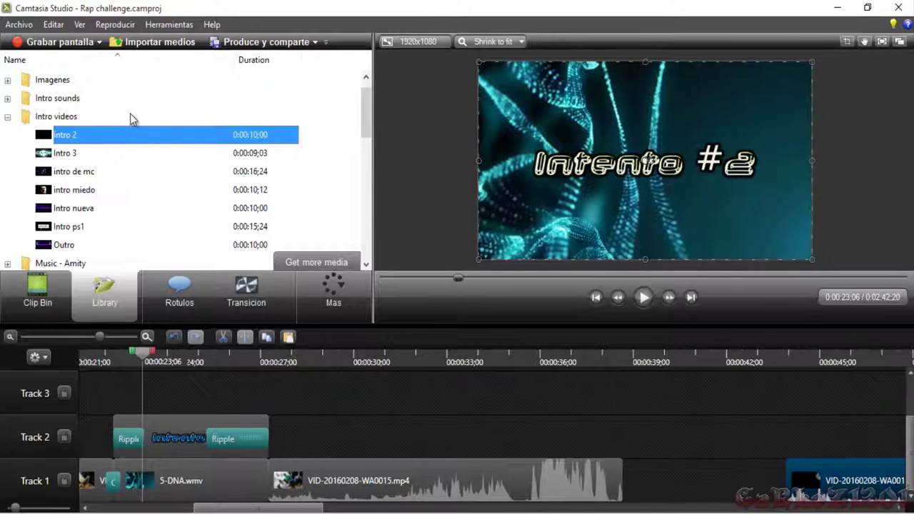
pyautogui.click(73, 154)
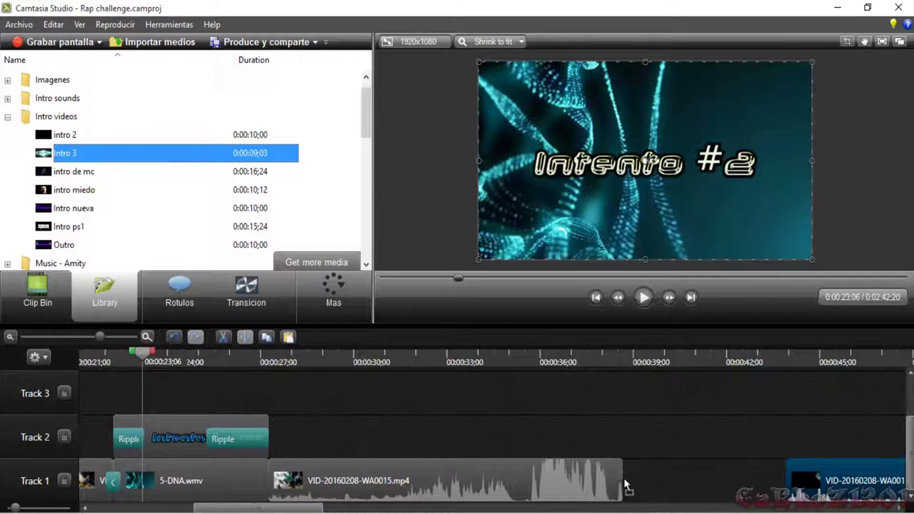
pyautogui.click(707, 502)
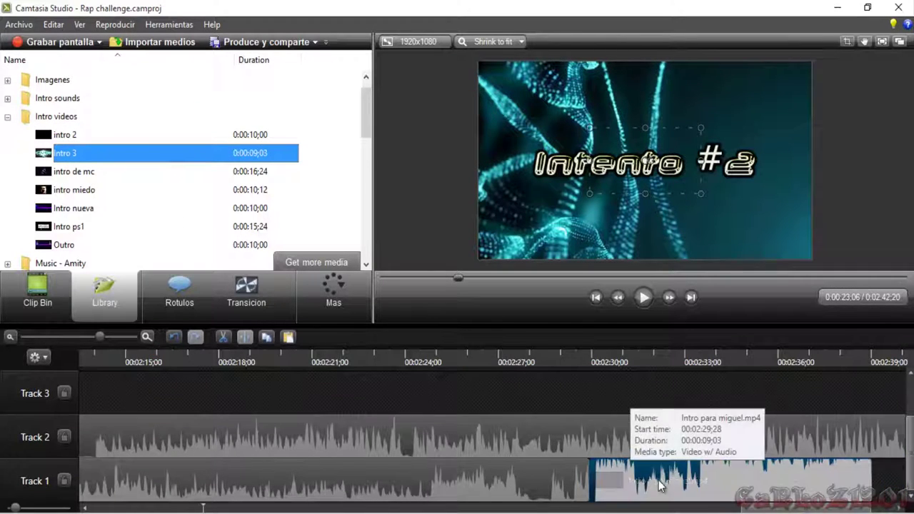
pyautogui.click(85, 337)
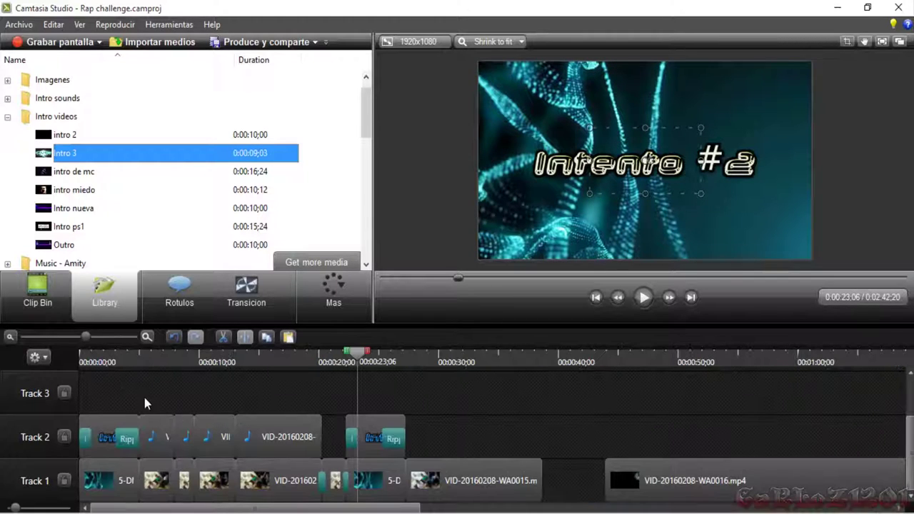
pyautogui.moveTo(644, 476); pyautogui.dragTo(708, 391)
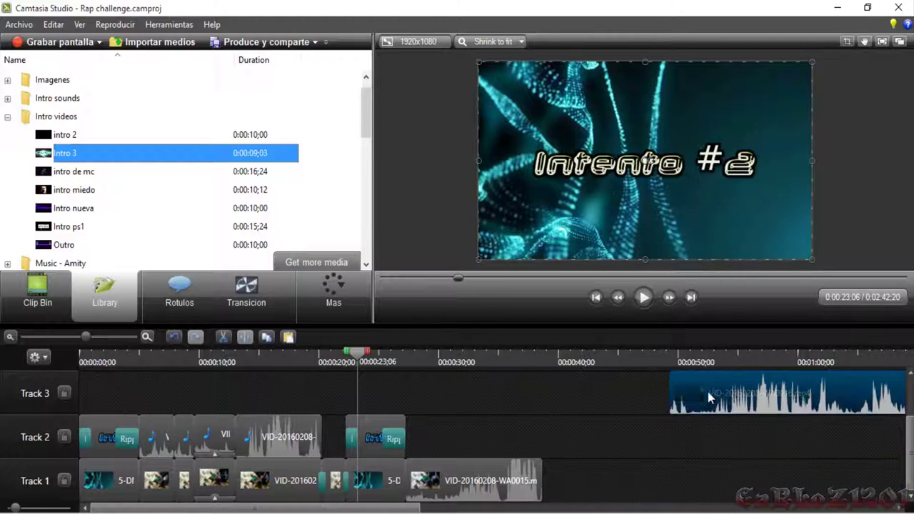
pyautogui.moveTo(405, 511); pyautogui.dragTo(499, 487)
# Lower the audio volume of the inserted intro clip on Track 1 to about 55 % and play it from its start.
pyautogui.rightClick(493, 473)
pyautogui.click(544, 366)
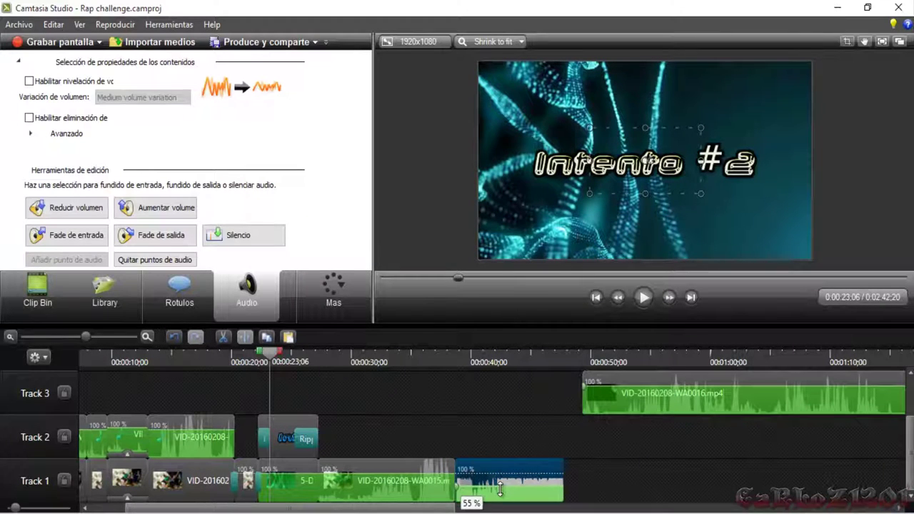
pyautogui.click(452, 352)
pyautogui.click(644, 297)
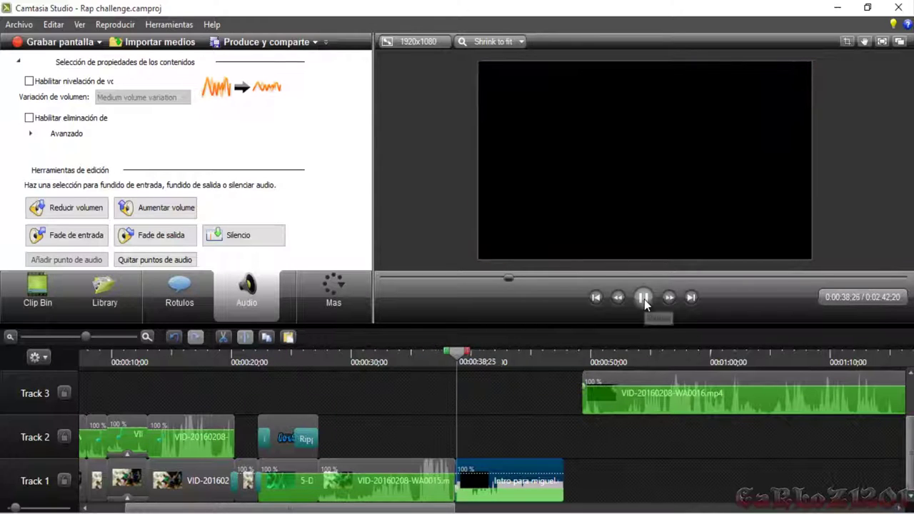
pyautogui.click(644, 299)
# Play the VID-20160208-WA0015.mp4 footage that precedes the intro clip, starting at about 0:00:27.
pyautogui.moveTo(462, 358); pyautogui.dragTo(322, 370)
pyautogui.click(647, 300)
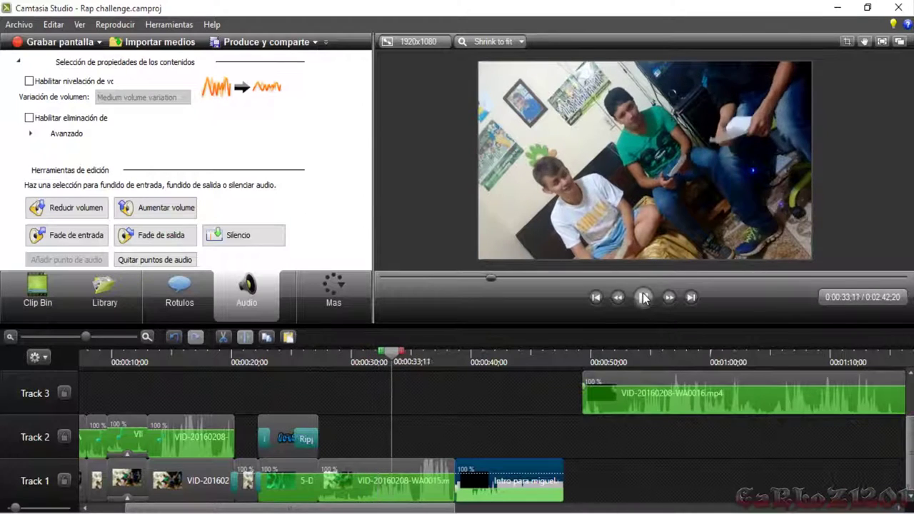
pyautogui.click(644, 297)
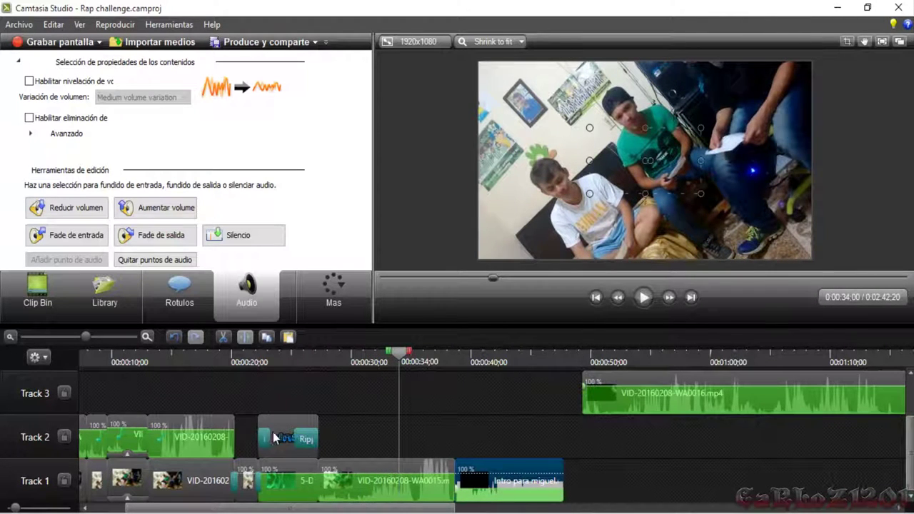
# Review the VID-20160208-WA0016.mp4 clip on Track 3, playing it from its start at about 0:00:49.
pyautogui.scroll(-10, 550, 450)
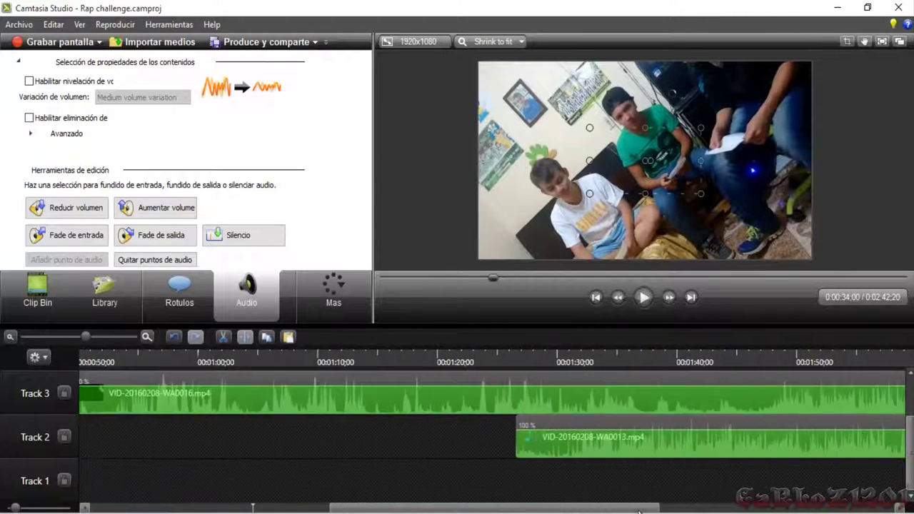
pyautogui.click(692, 402)
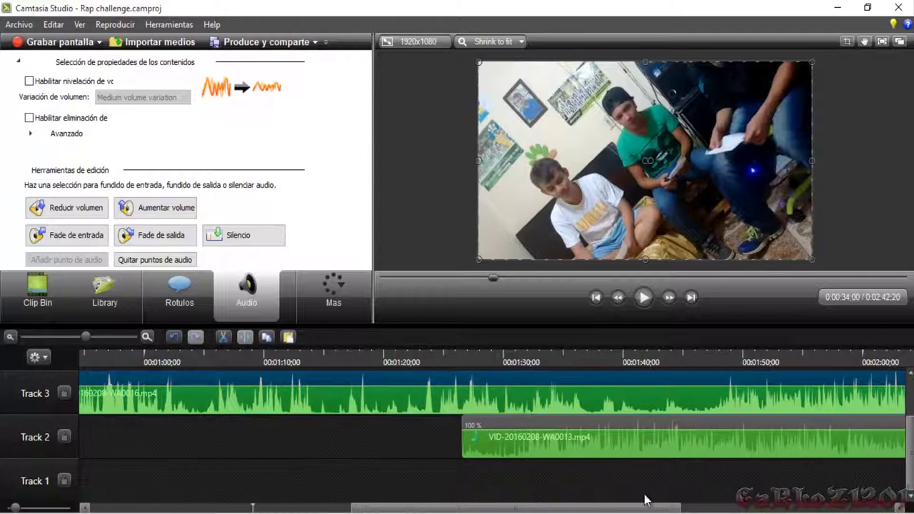
pyautogui.scroll(-7, 644, 499)
pyautogui.scroll(11, 516, 498)
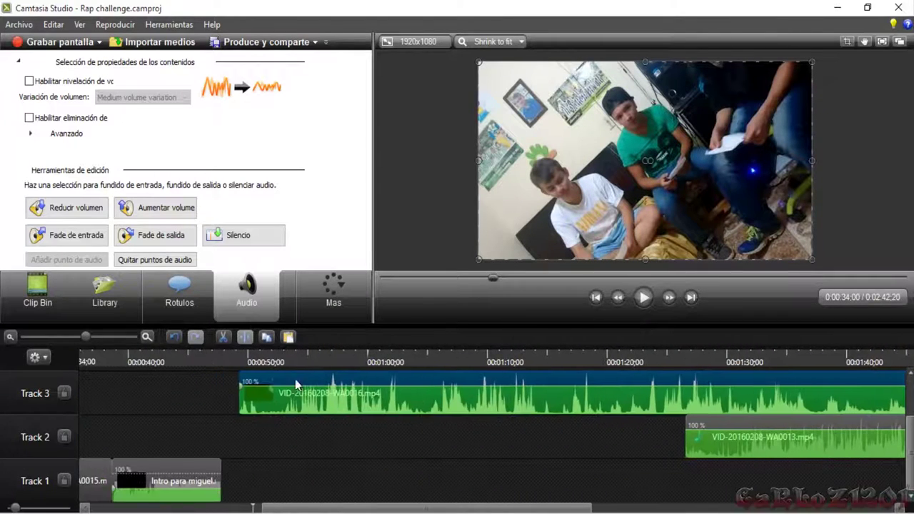
pyautogui.click(238, 361)
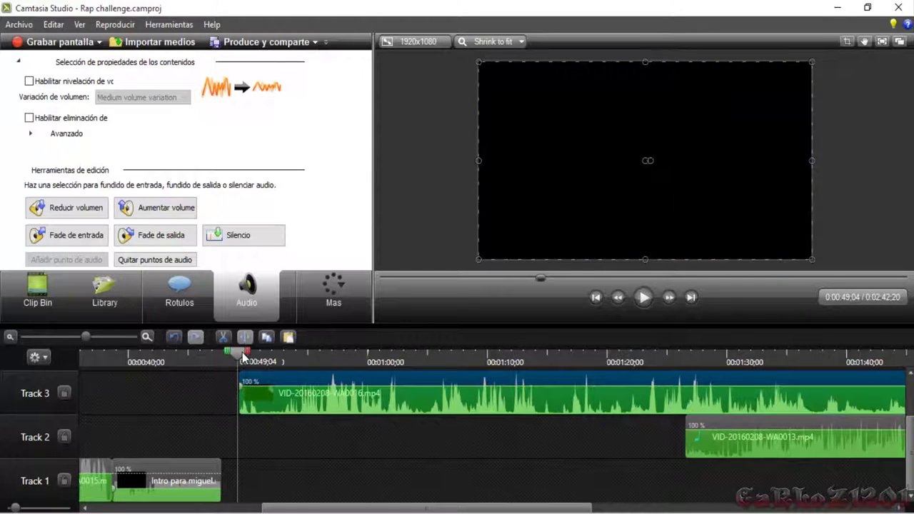
pyautogui.click(644, 299)
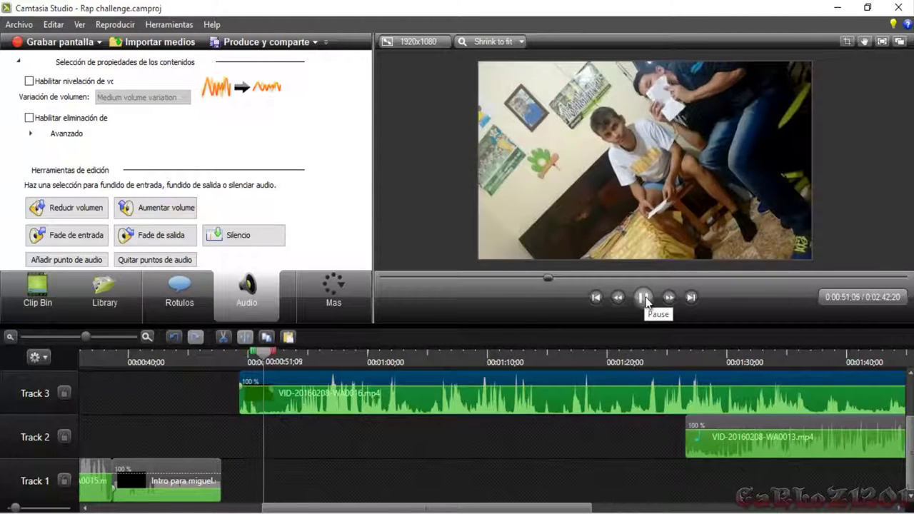
pyautogui.moveTo(378, 507); pyautogui.dragTo(496, 499)
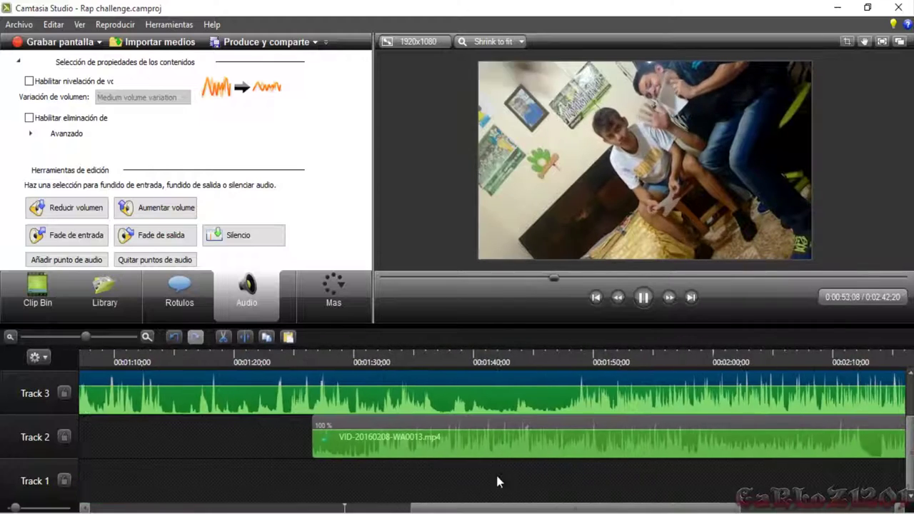
# Delete VID-20160208-WA0016.mp4 from Track 3 and move the VID-20160208-WA0013.mp4 audio on Track 2 to start at about 0:00:56.
pyautogui.rightClick(400, 373)
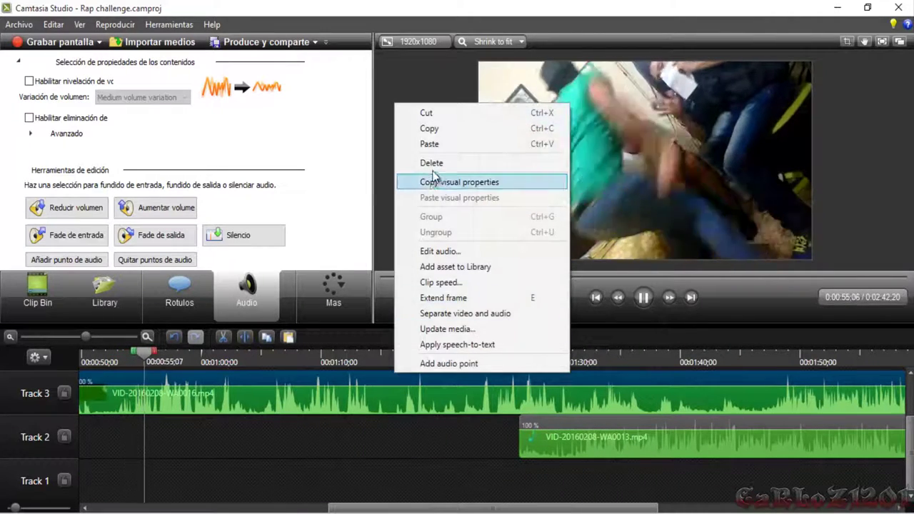
pyautogui.click(431, 163)
pyautogui.moveTo(594, 422); pyautogui.dragTo(182, 433)
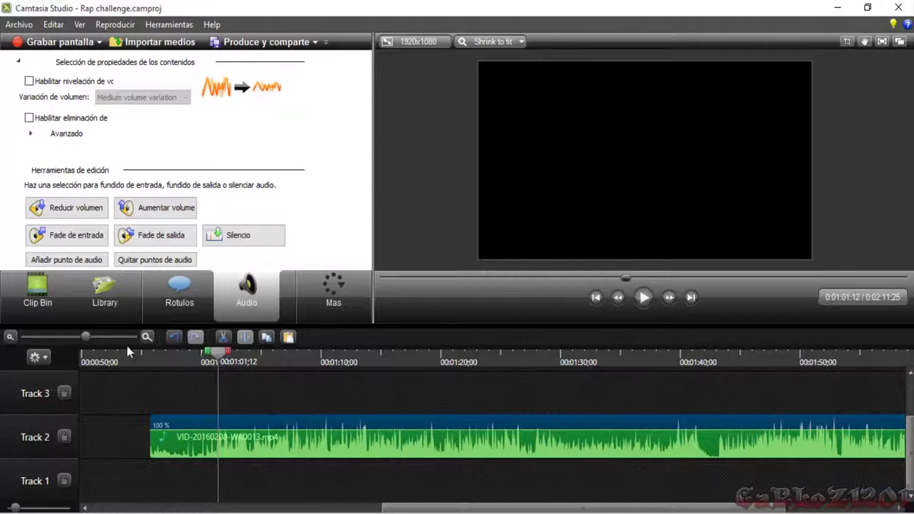
# Split the VID-20160208-WA0013.mp4 audio at 0:01:03;27 and move its first piece on Track 2 to start where the intro clip ends.
pyautogui.click(642, 298)
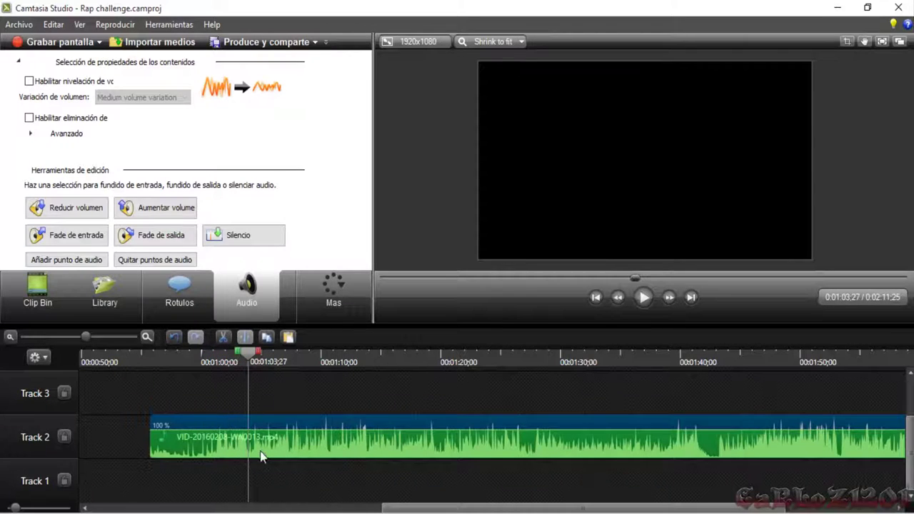
pyautogui.click(243, 338)
pyautogui.moveTo(229, 427); pyautogui.dragTo(132, 457)
pyautogui.scroll(-2, 249, 368)
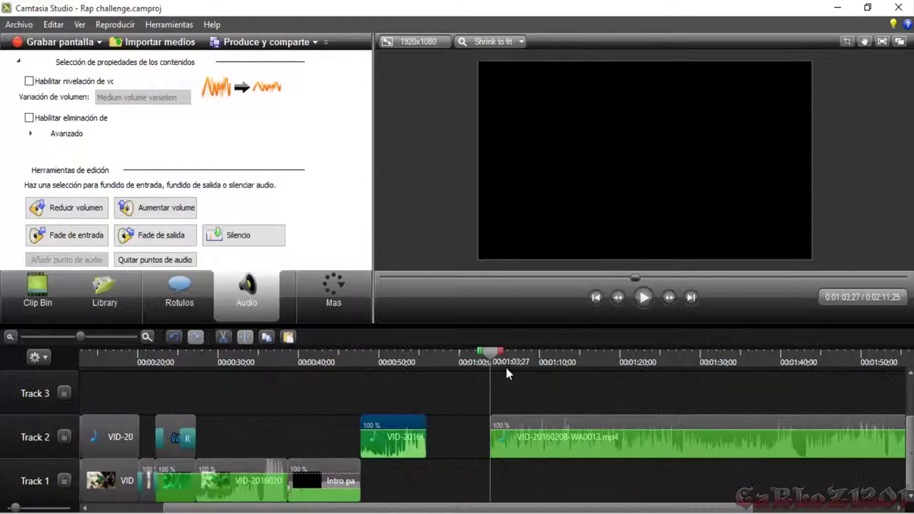
# Play the VID-20160208-WA0015.mp4 footage on Track 1 from 0:00:35;24, and again from its start at 0:00:27;08.
pyautogui.click(302, 381)
pyautogui.click(266, 385)
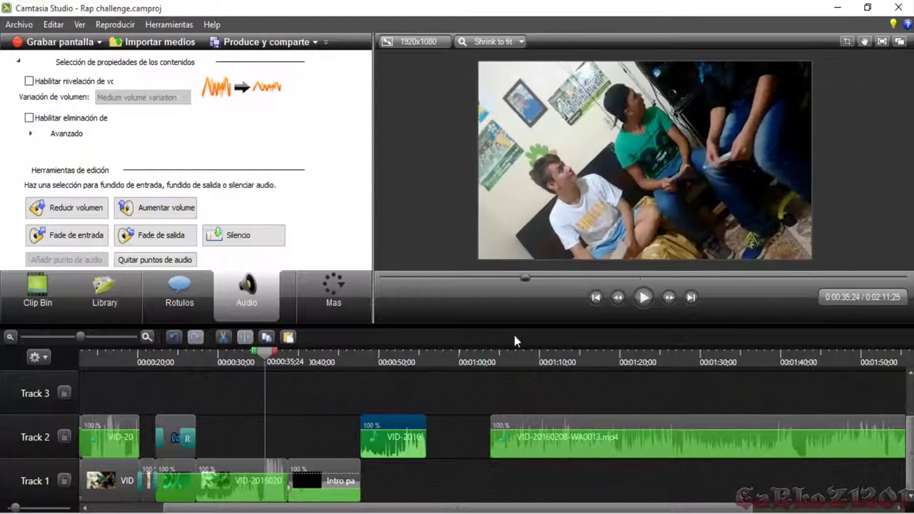
pyautogui.click(644, 298)
pyautogui.moveTo(249, 364); pyautogui.dragTo(196, 363)
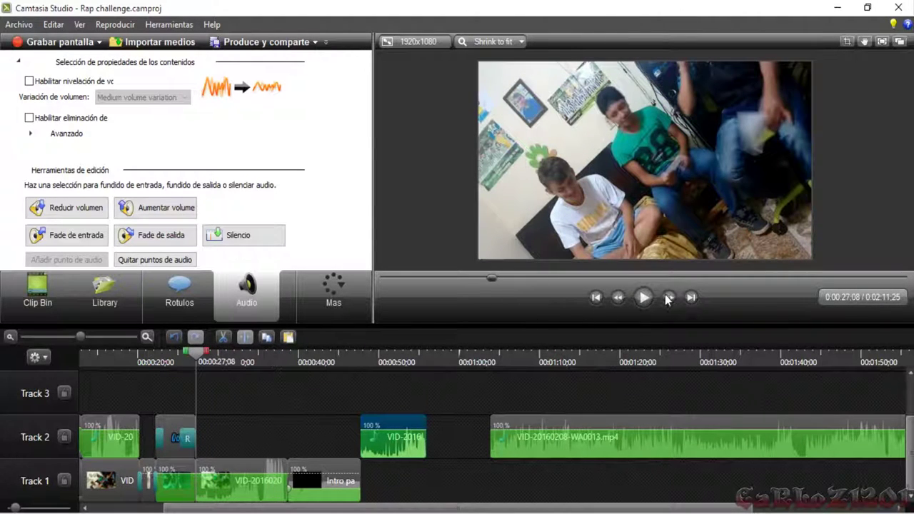
pyautogui.click(640, 302)
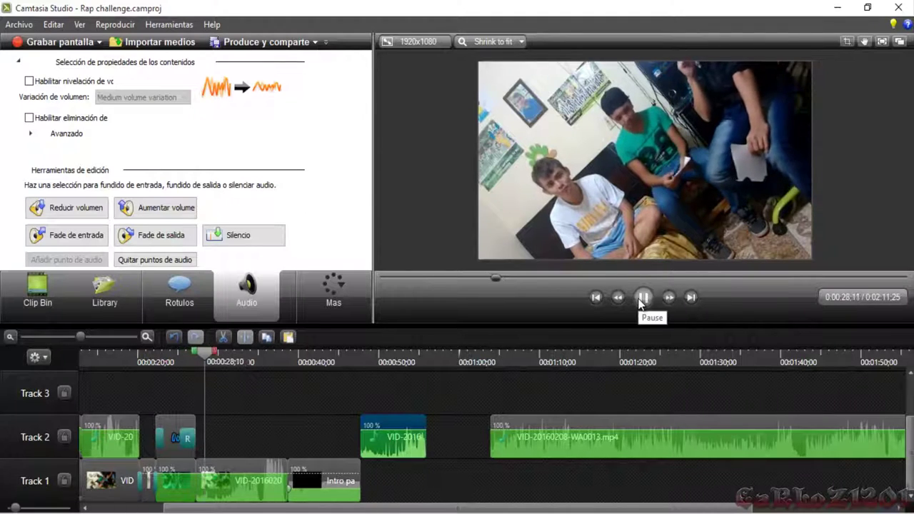
# Try the short audio piece on Track 2 above the VID-20160208-WA0015.mp4 footage, starting at about 0:00:27, and play them together.
pyautogui.moveTo(382, 422); pyautogui.dragTo(221, 447)
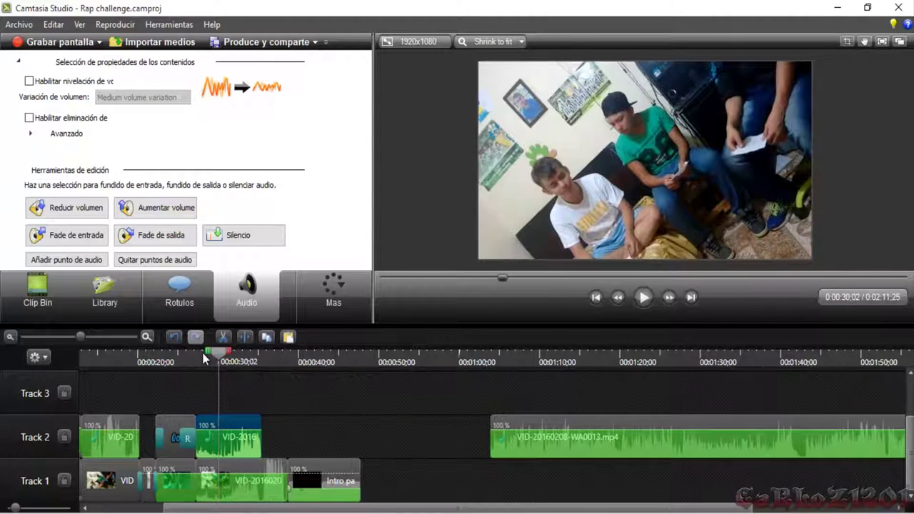
pyautogui.moveTo(223, 362); pyautogui.dragTo(198, 360)
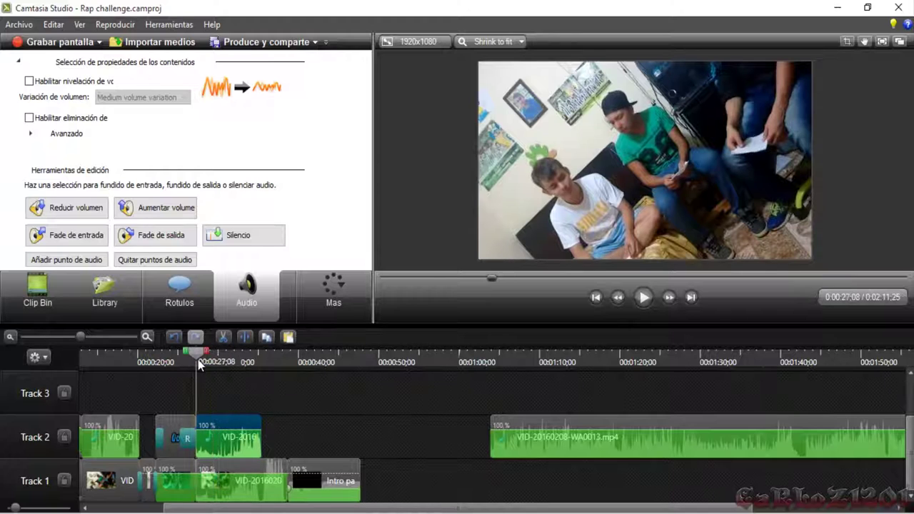
pyautogui.click(641, 297)
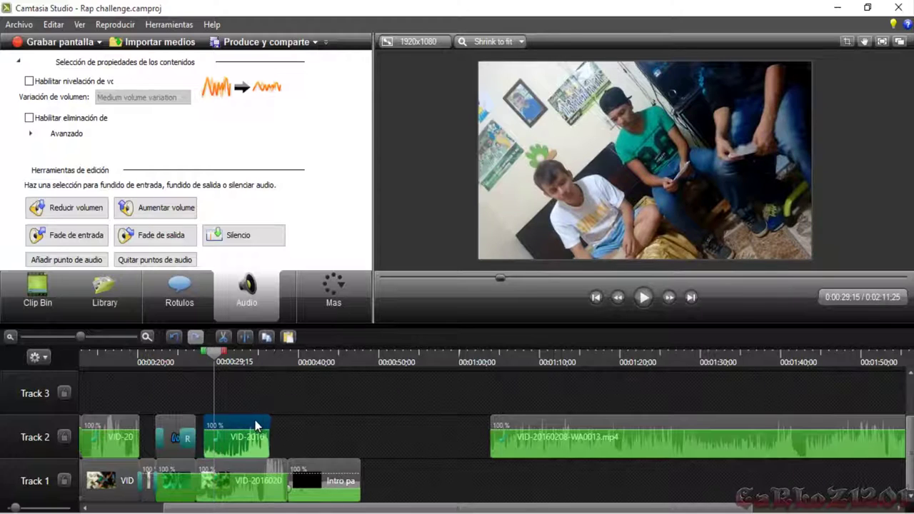
# Move the short audio piece to Track 3 above the intro clip and play the VID-20160208-WA0015.mp4 footage from 0:00:27;08.
pyautogui.moveTo(250, 426); pyautogui.dragTo(360, 419)
pyautogui.click(195, 357)
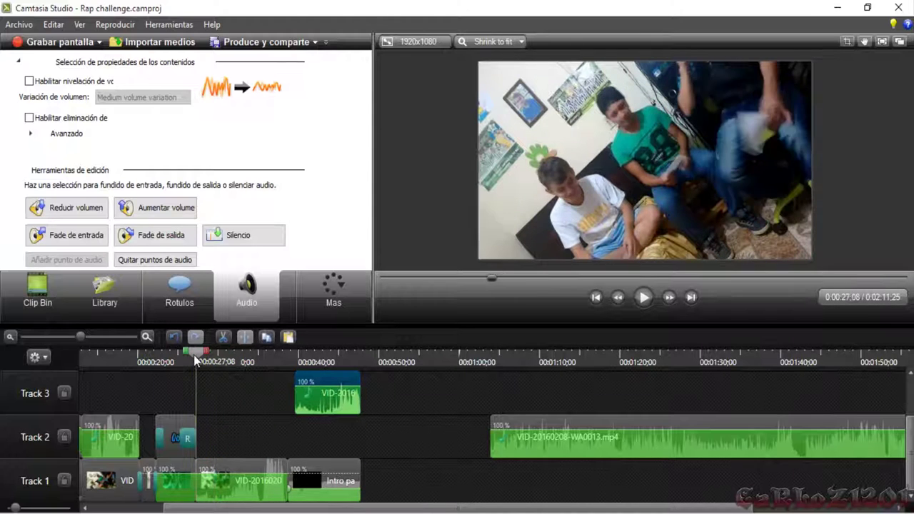
pyautogui.click(643, 297)
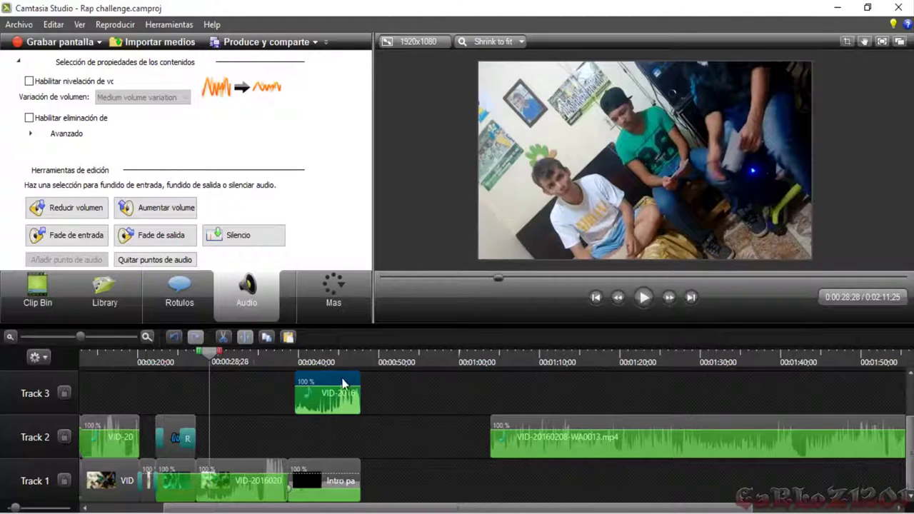
# Move the short audio piece back to Track 2 at 0:00:47;23, right after the intro clip, and play it.
pyautogui.moveTo(343, 384); pyautogui.dragTo(409, 428)
pyautogui.click(360, 361)
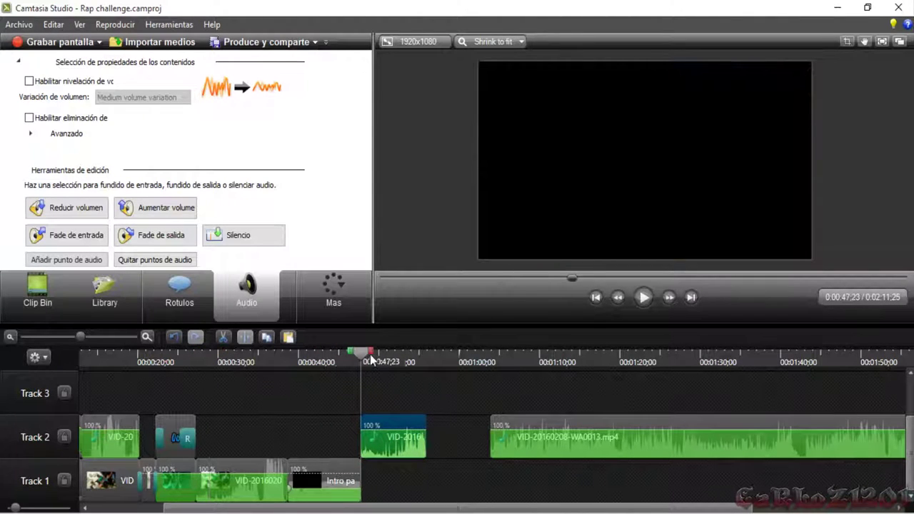
pyautogui.click(644, 299)
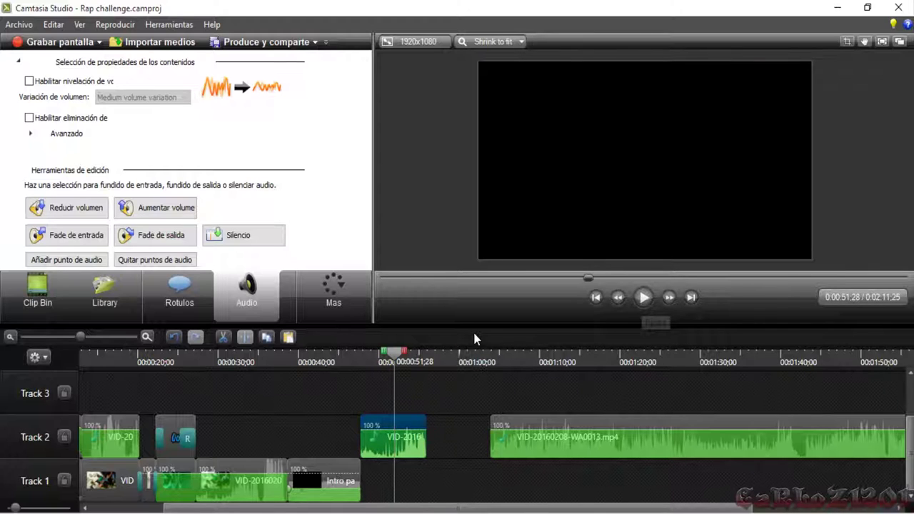
# Play the short audio piece on Track 2 from about 0:00:47;28.
pyautogui.click(644, 297)
pyautogui.click(361, 351)
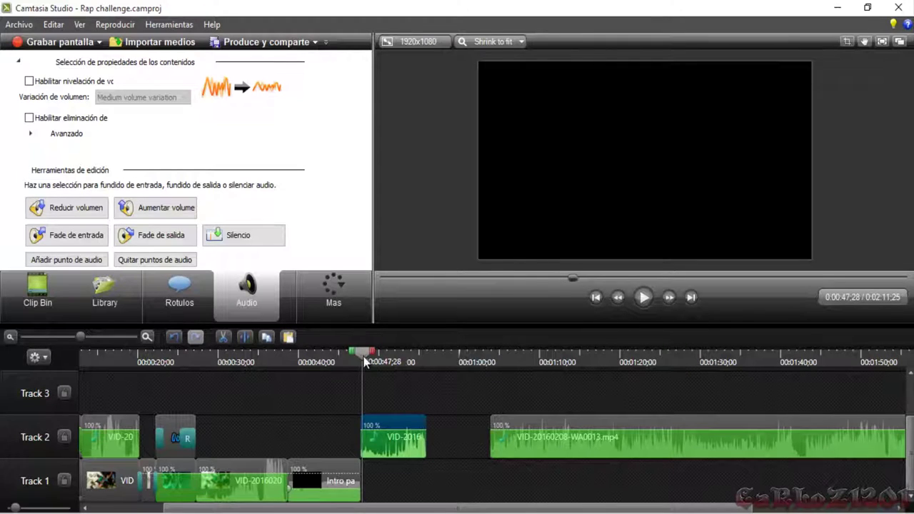
pyautogui.click(648, 297)
# Move the short audio piece along Track 2 to 0:00:27;08, aligned with the start of the VID-20160208-WA0015.mp4 footage.
pyautogui.click(112, 337)
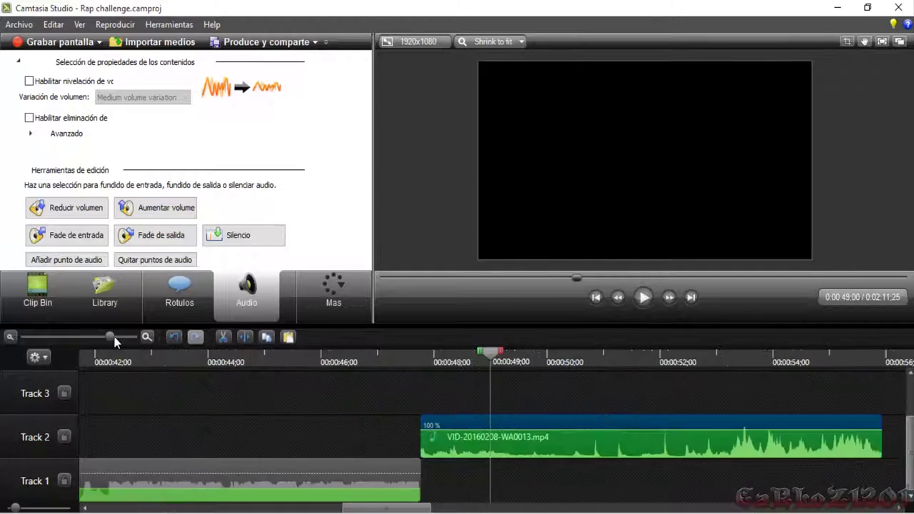
pyautogui.moveTo(385, 511); pyautogui.dragTo(369, 508)
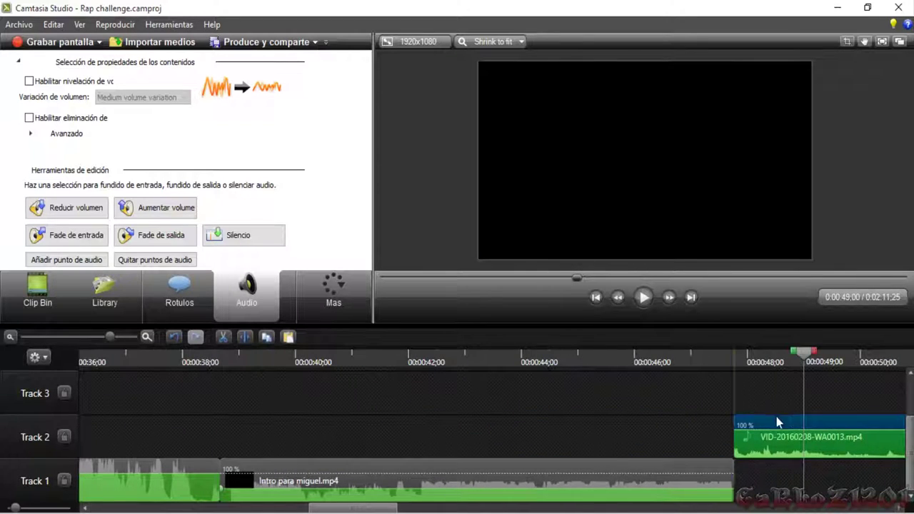
pyautogui.moveTo(776, 421); pyautogui.dragTo(86, 432)
pyautogui.scroll(10, 433, 450)
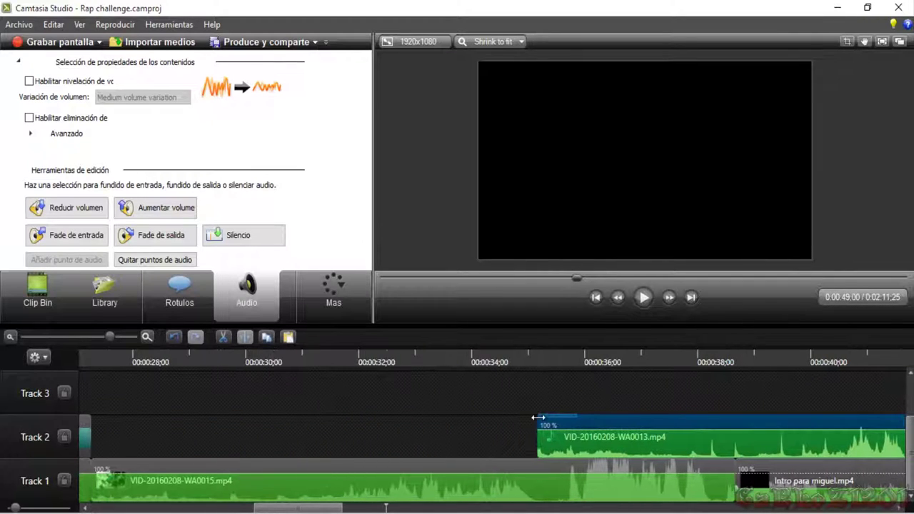
pyautogui.moveTo(570, 422); pyautogui.dragTo(118, 461)
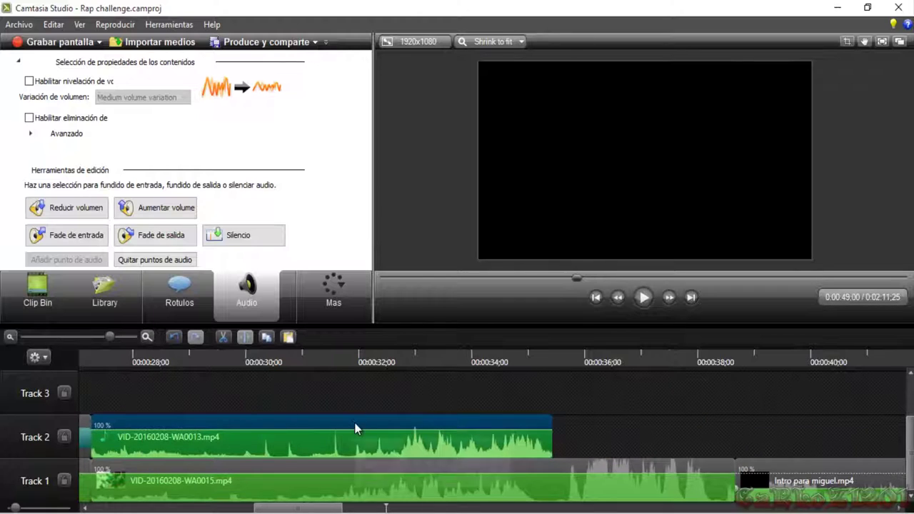
# Try shifting the short audio piece slightly past the footage's start and play both from 0:00:27;08.
pyautogui.moveTo(363, 421); pyautogui.dragTo(357, 432)
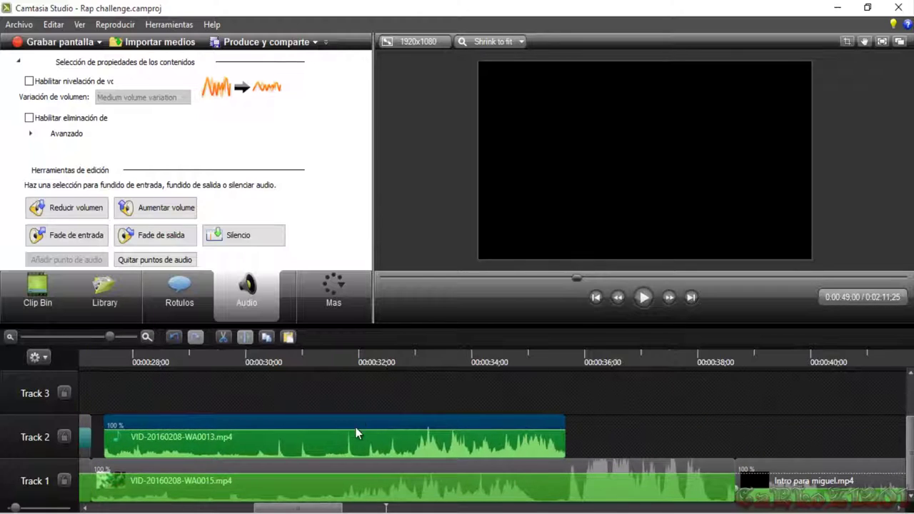
pyautogui.click(90, 361)
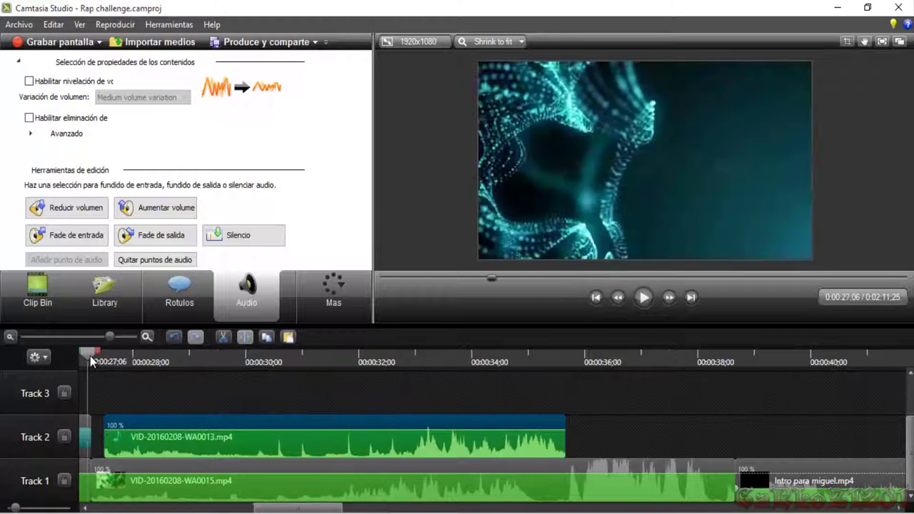
pyautogui.click(93, 361)
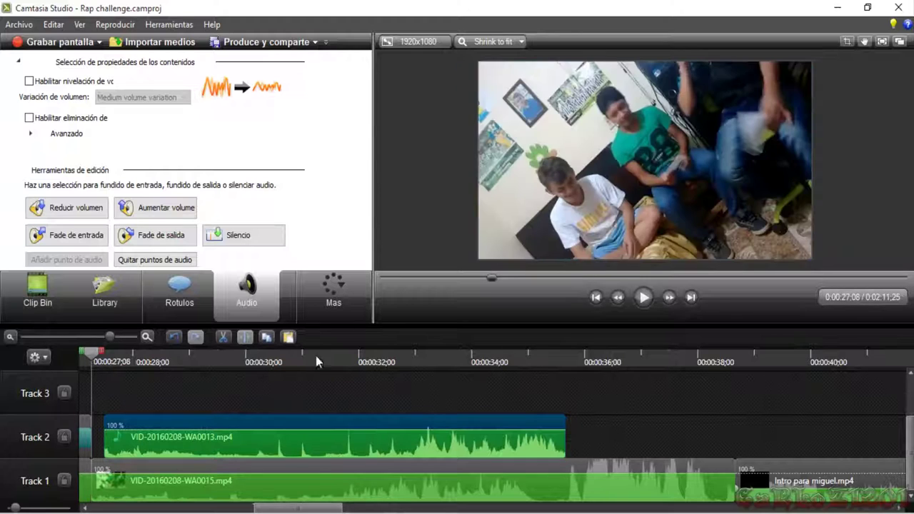
pyautogui.click(646, 299)
# Realign the short audio piece with the footage's start and play both clips from 0:00:27;08.
pyautogui.moveTo(334, 422); pyautogui.dragTo(219, 407)
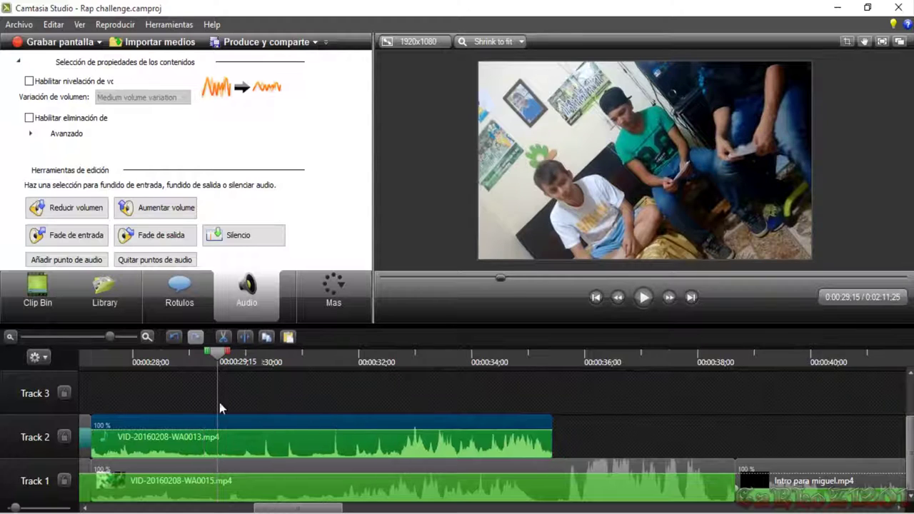
pyautogui.moveTo(217, 361); pyautogui.dragTo(94, 364)
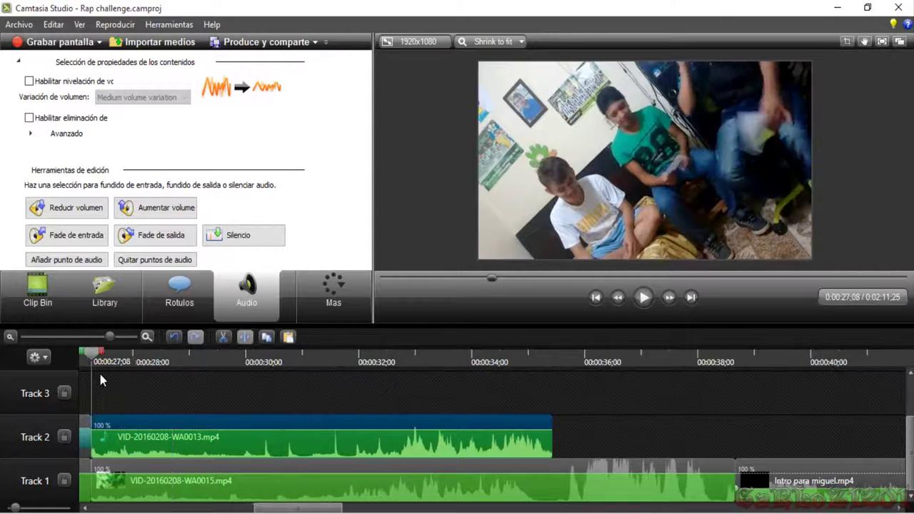
pyautogui.click(643, 298)
# Try starting the short audio piece at about 0:00:27;11 on Track 2 and play it with the footage from 0:00:27;08.
pyautogui.click(200, 418)
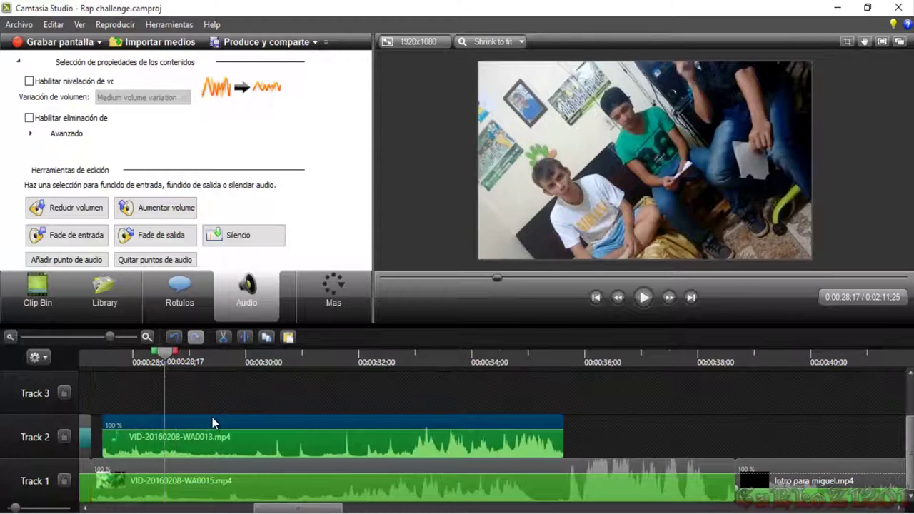
pyautogui.click(132, 336)
pyautogui.click(132, 337)
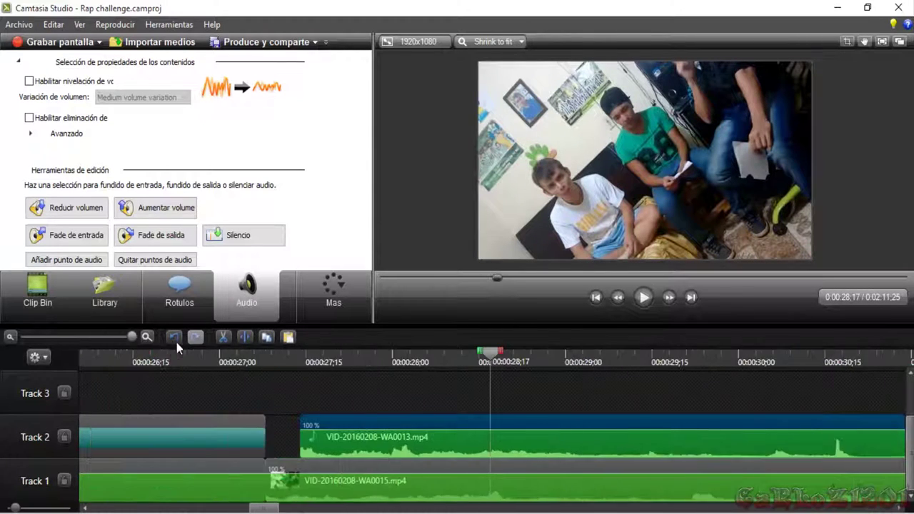
pyautogui.moveTo(333, 425); pyautogui.dragTo(322, 427)
pyautogui.moveTo(490, 352); pyautogui.dragTo(222, 376)
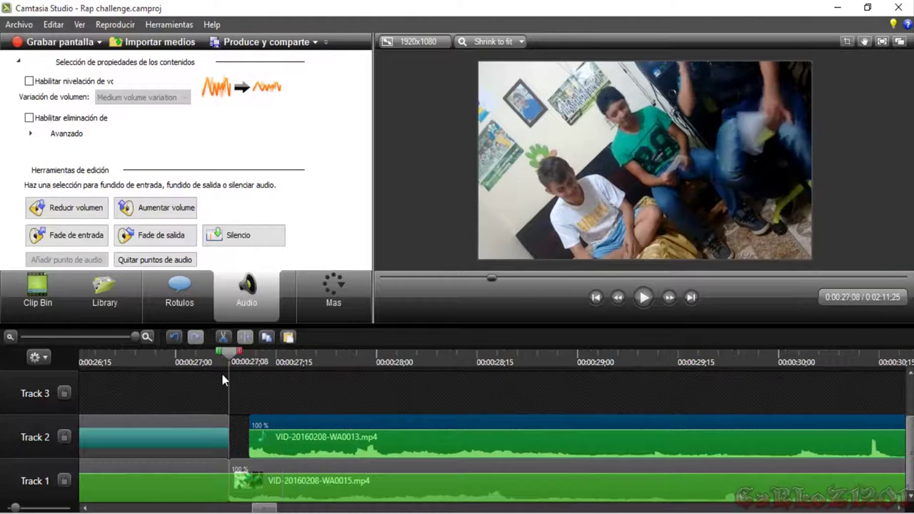
pyautogui.click(643, 297)
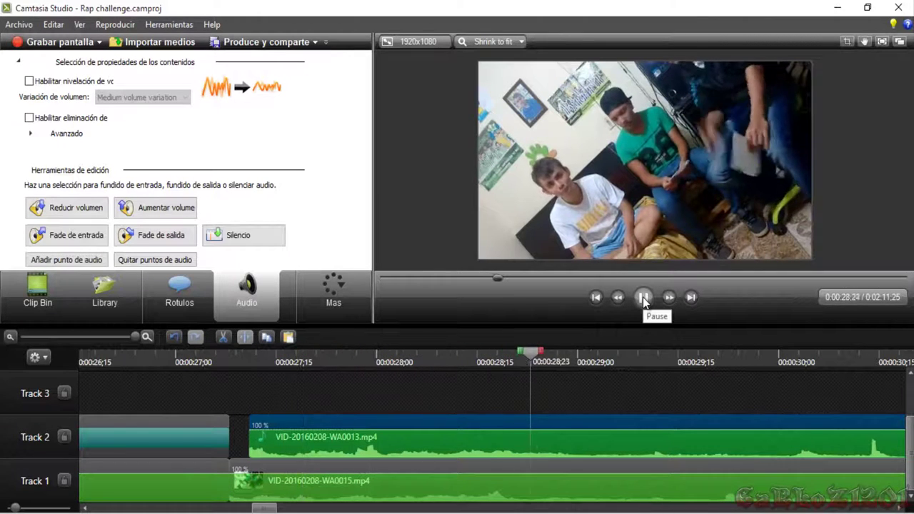
pyautogui.click(643, 299)
# Try starting the short audio piece at about 0:00:27;17 and play both clips from 0:00:27;08.
pyautogui.moveTo(590, 363); pyautogui.dragTo(226, 395)
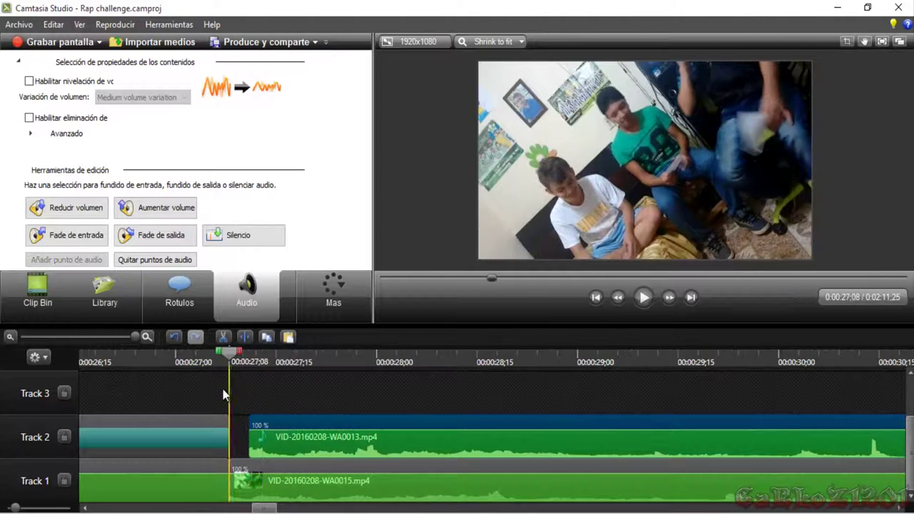
pyautogui.moveTo(493, 419); pyautogui.dragTo(534, 419)
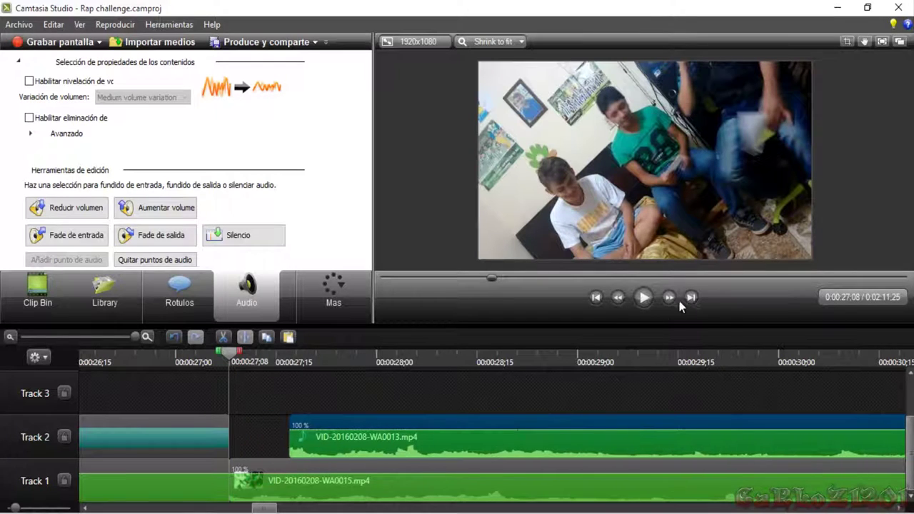
pyautogui.click(634, 304)
pyautogui.press('space')
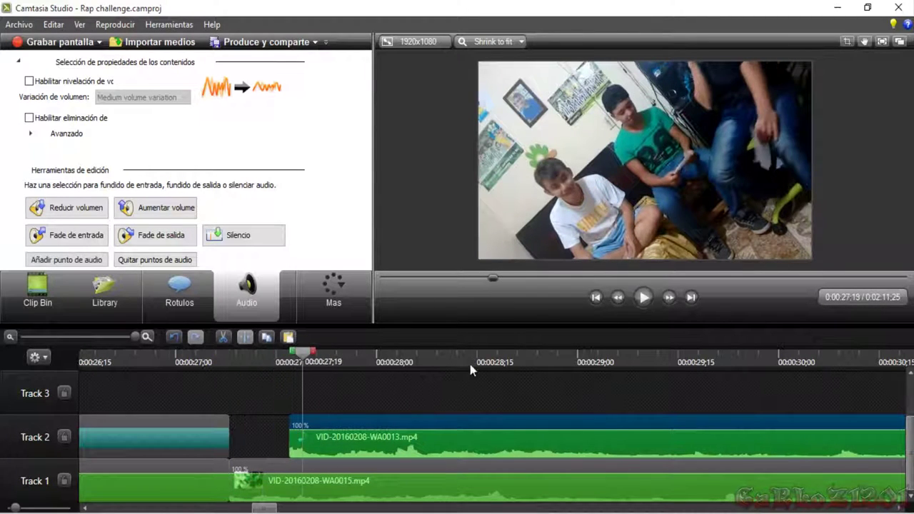
# Move the short audio piece to Track 3 and lower the VID-20160208-WA0015.mp4 footage's volume on Track 1 to silence.
pyautogui.moveTo(307, 355); pyautogui.dragTo(272, 363)
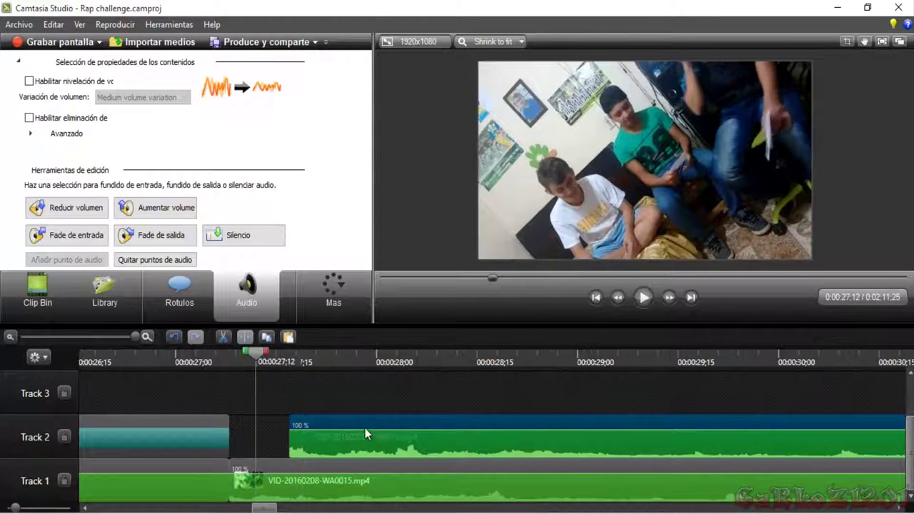
pyautogui.moveTo(292, 412); pyautogui.dragTo(321, 376)
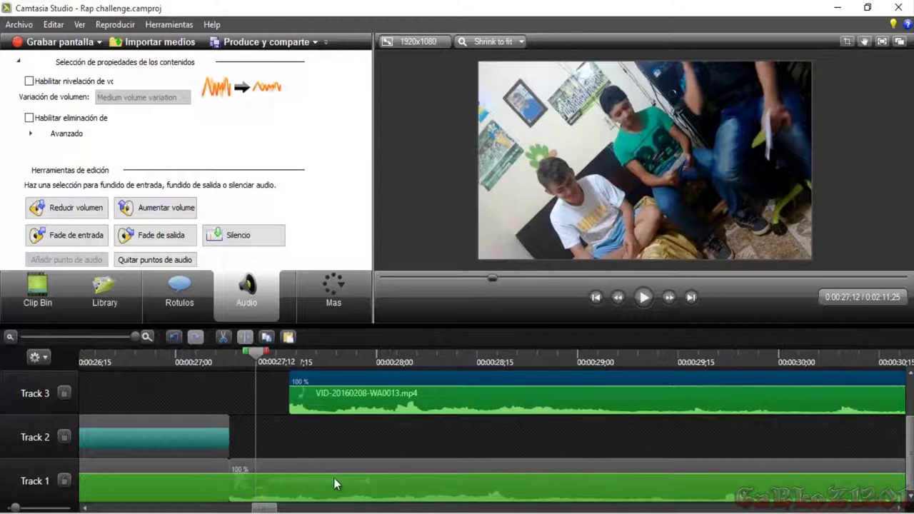
pyautogui.click(645, 298)
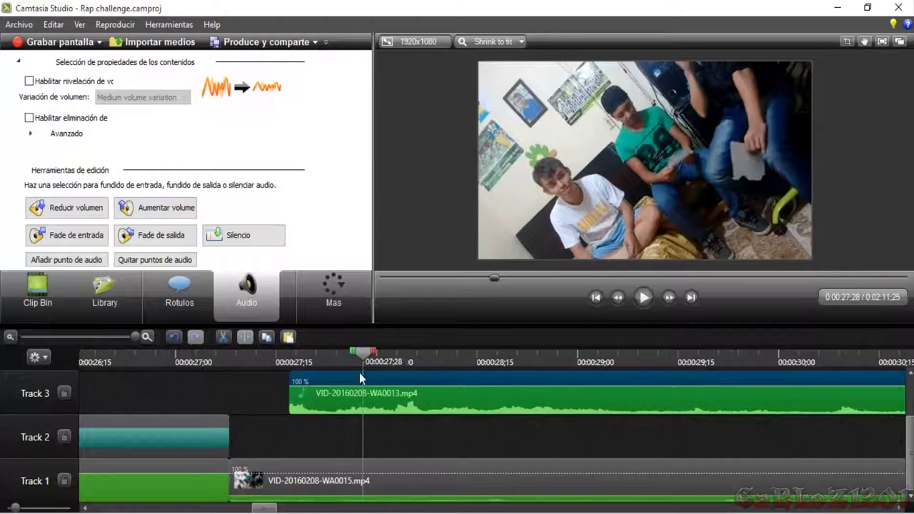
pyautogui.moveTo(365, 357); pyautogui.dragTo(293, 365)
pyautogui.click(642, 298)
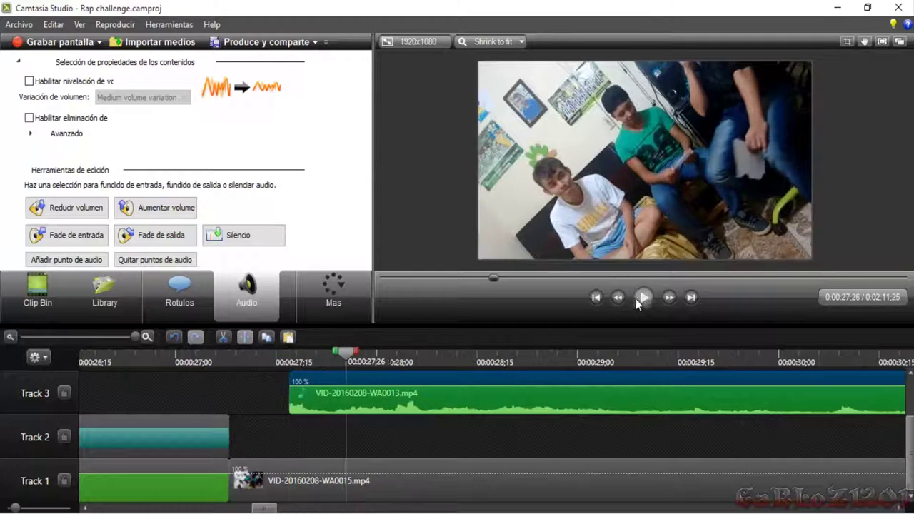
# Play the short audio piece over the silenced footage from 0:00:27;26 and again from 0:00:28;01.
pyautogui.click(644, 303)
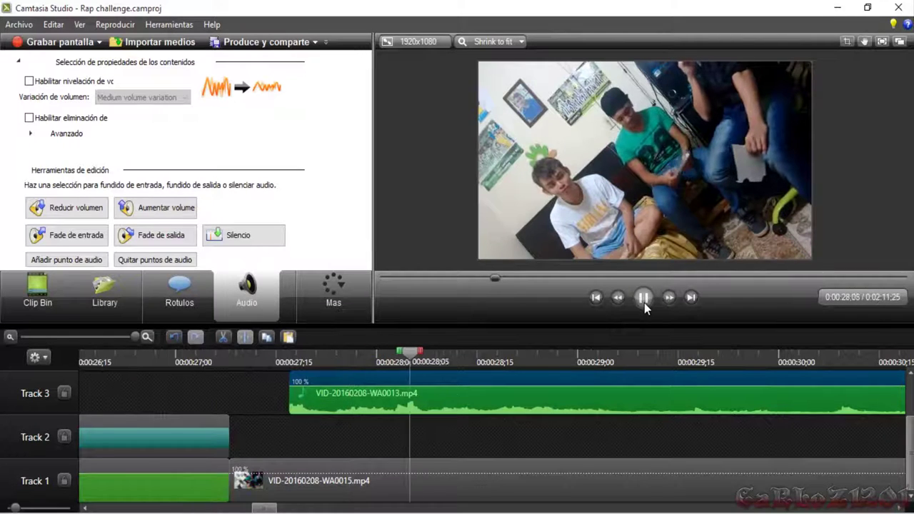
pyautogui.moveTo(449, 358); pyautogui.dragTo(382, 362)
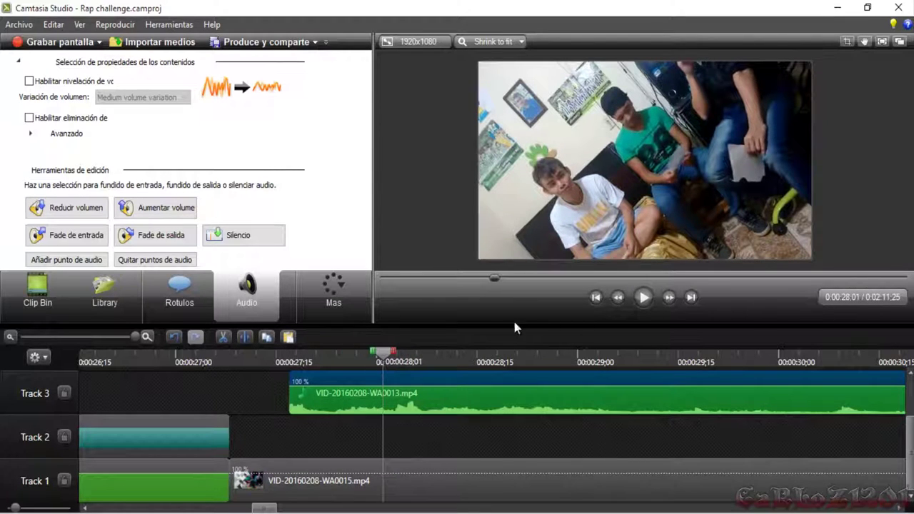
pyautogui.click(642, 298)
pyautogui.moveTo(437, 354); pyautogui.dragTo(348, 356)
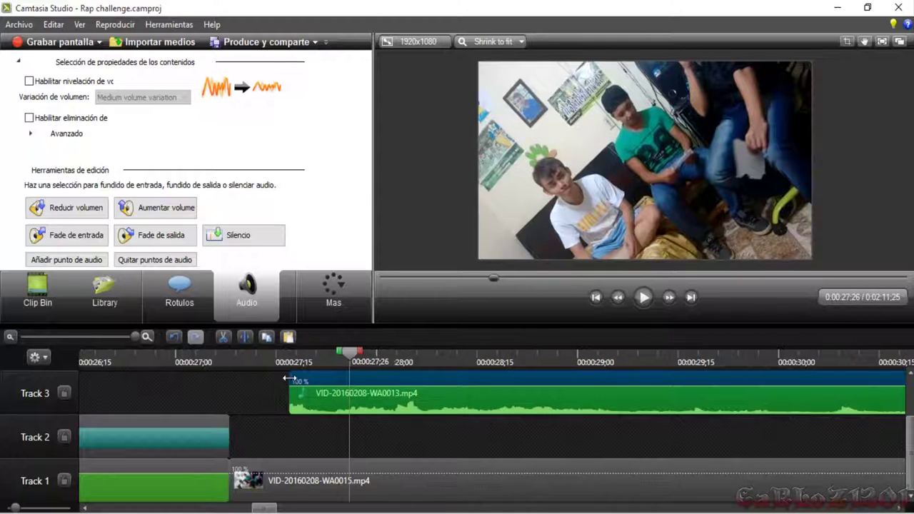
# Move the short audio piece back to Track 2 at 0:00:27;08 with slightly lower volume and play it to its end.
pyautogui.moveTo(289, 378); pyautogui.dragTo(279, 470)
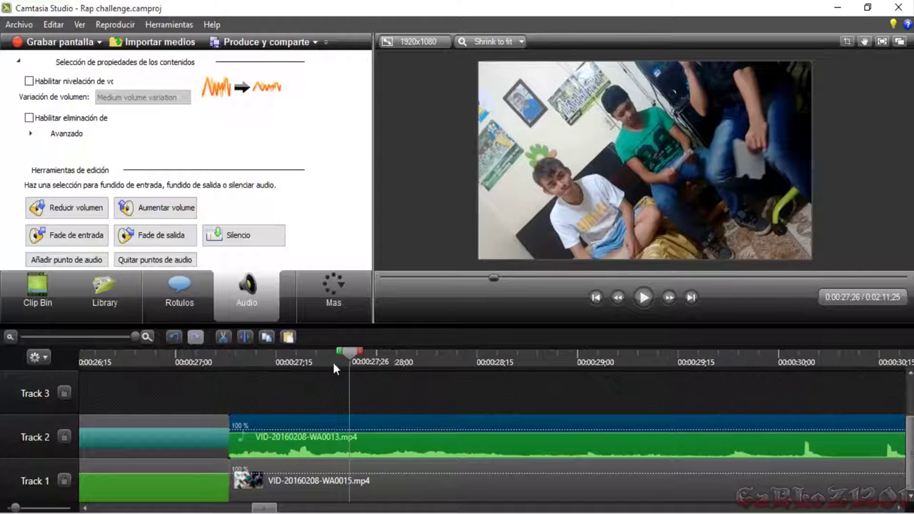
pyautogui.moveTo(333, 364); pyautogui.dragTo(228, 362)
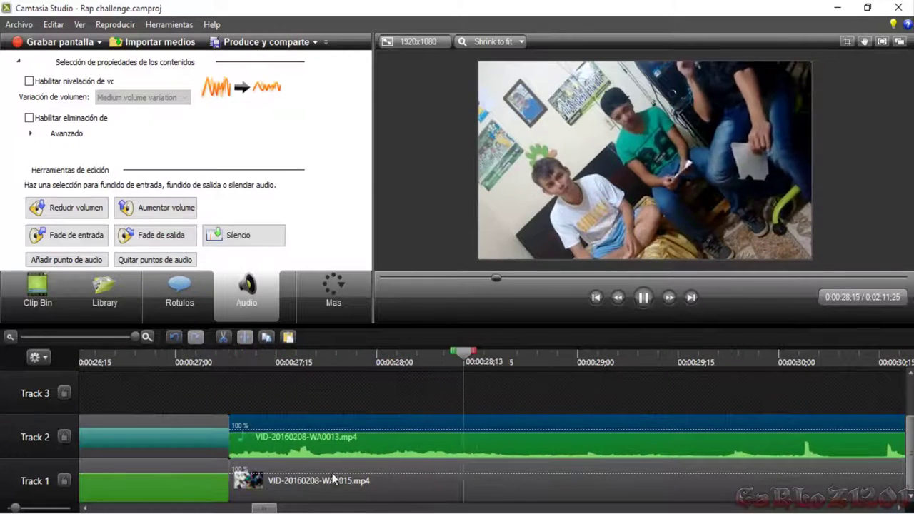
pyautogui.scroll(-3, 271, 507)
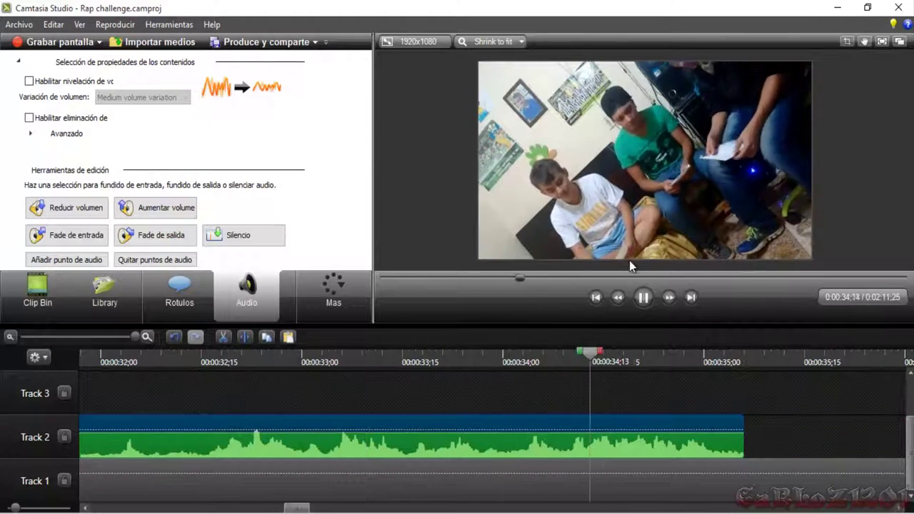
pyautogui.click(645, 299)
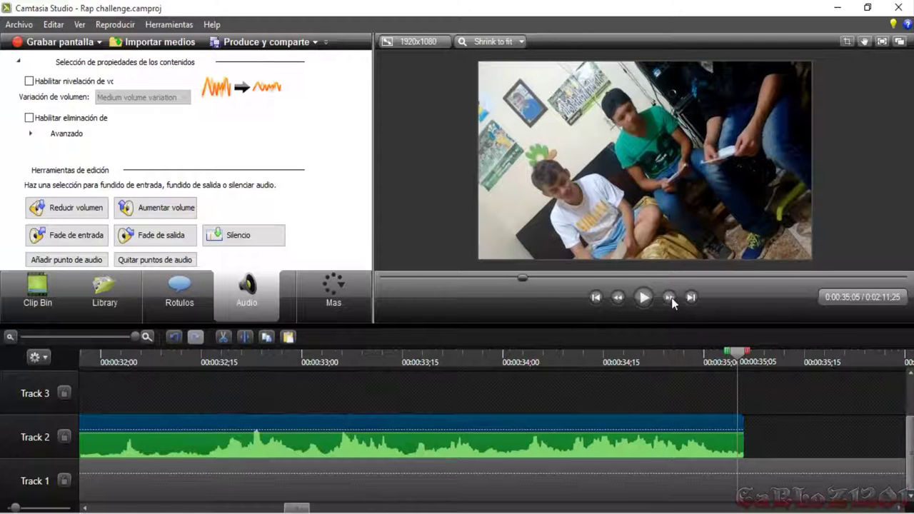
pyautogui.click(644, 298)
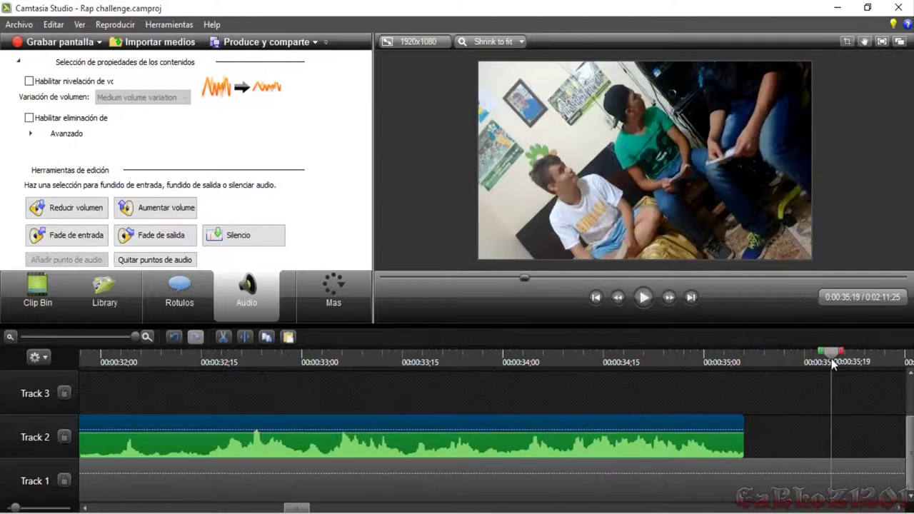
# Replay the short audio piece over the silenced footage from 0:00:27;08 through the end of the piece.
pyautogui.moveTo(831, 359); pyautogui.dragTo(382, 358)
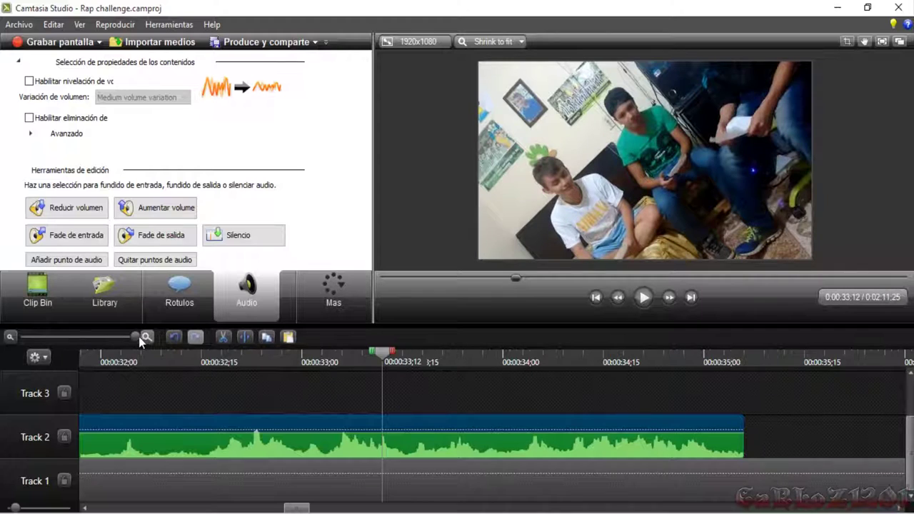
pyautogui.moveTo(134, 339); pyautogui.dragTo(124, 337)
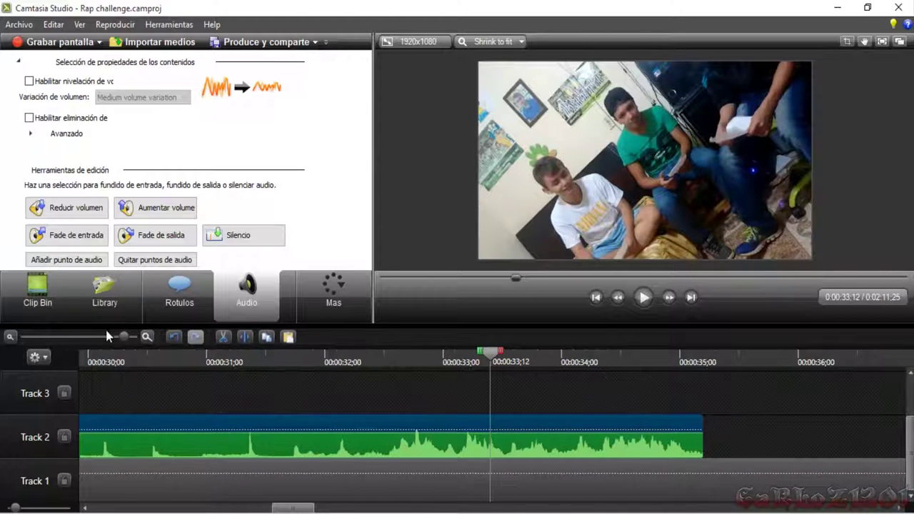
pyautogui.hotkey('ctrl', '-')
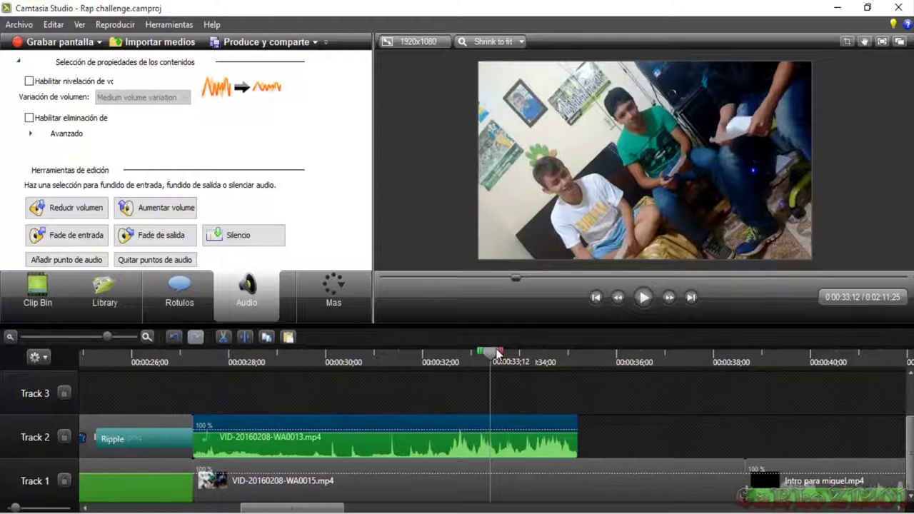
pyautogui.moveTo(491, 355); pyautogui.dragTo(192, 369)
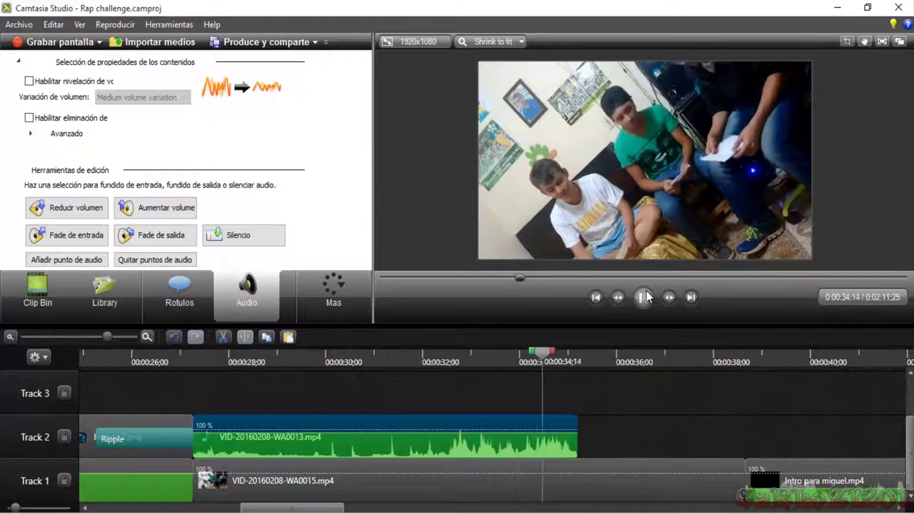
pyautogui.click(644, 297)
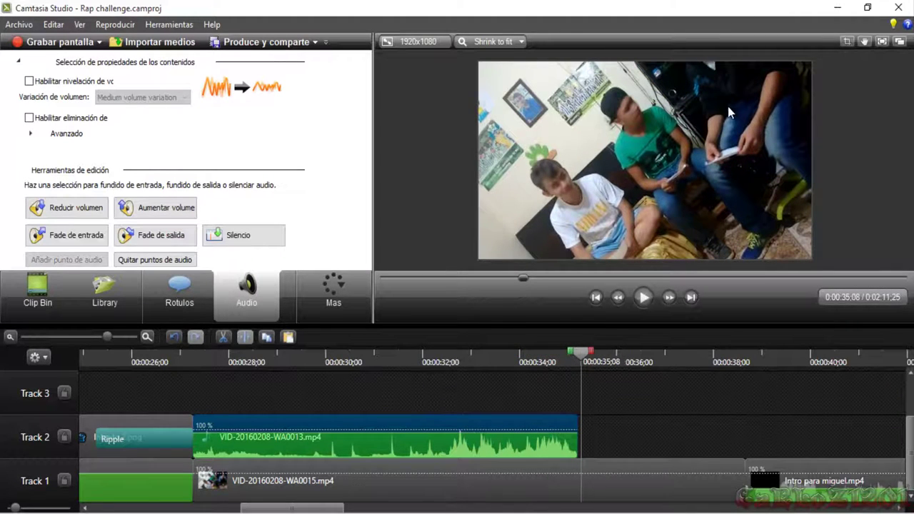
# Trim the end of the short audio piece on Track 2 back to about 0:00:34;27.
pyautogui.moveTo(576, 420); pyautogui.dragTo(563, 420)
pyautogui.moveTo(589, 352); pyautogui.dragTo(493, 355)
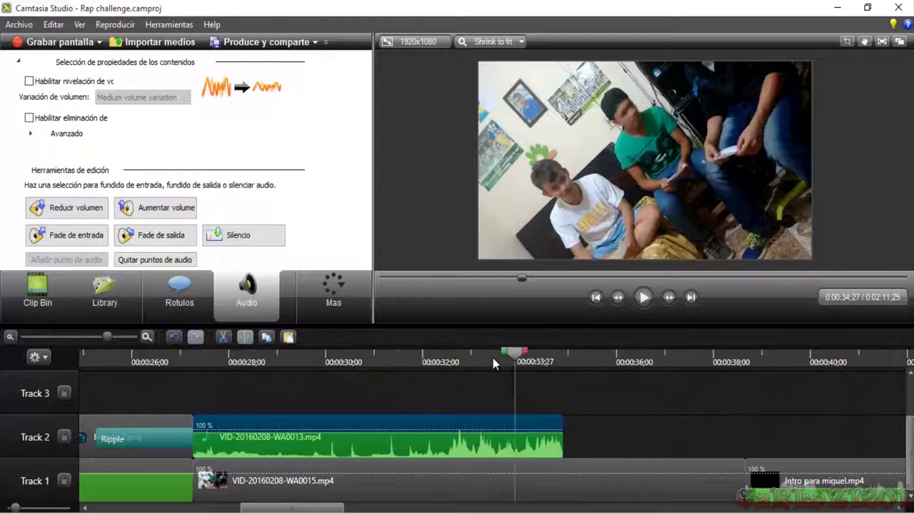
# Check the trimmed audio's end, and add two audio points to the silenced Track 1 footage at 0:00:34;27, with the first shifted slightly earlier.
pyautogui.click(644, 297)
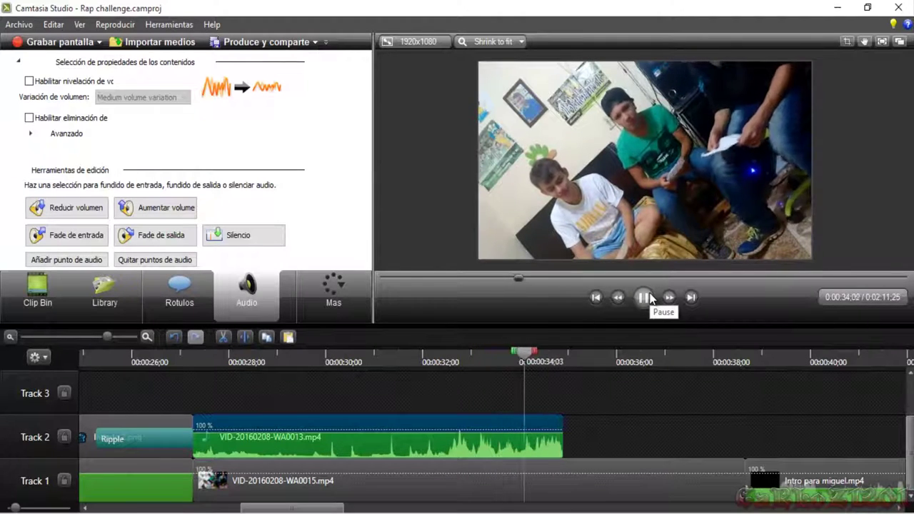
pyautogui.click(645, 297)
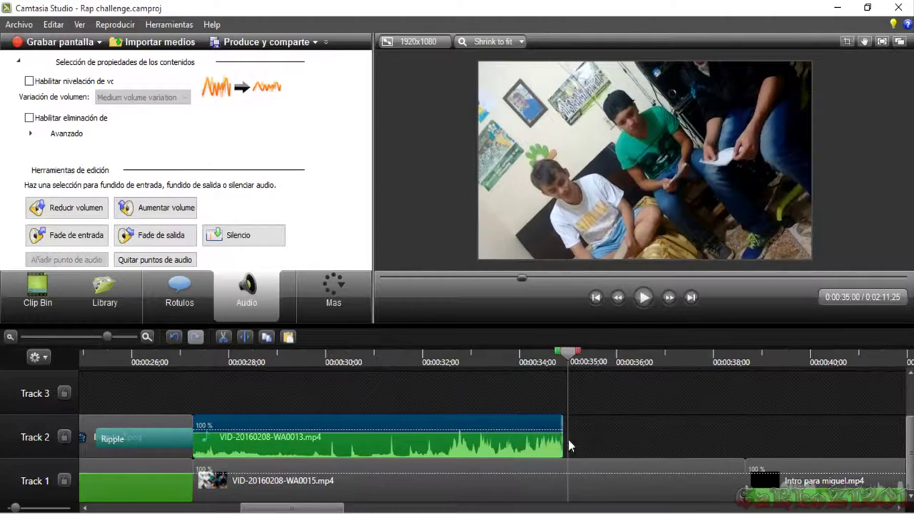
pyautogui.click(575, 479)
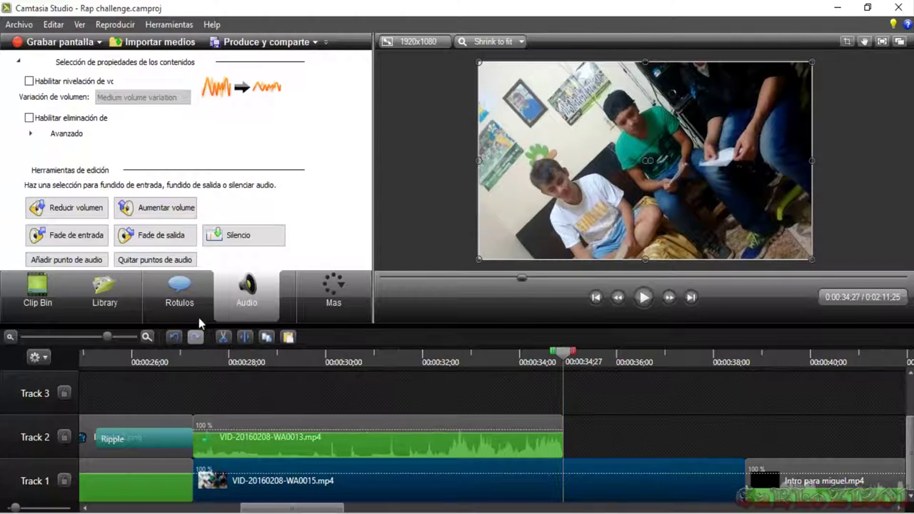
pyautogui.click(91, 262)
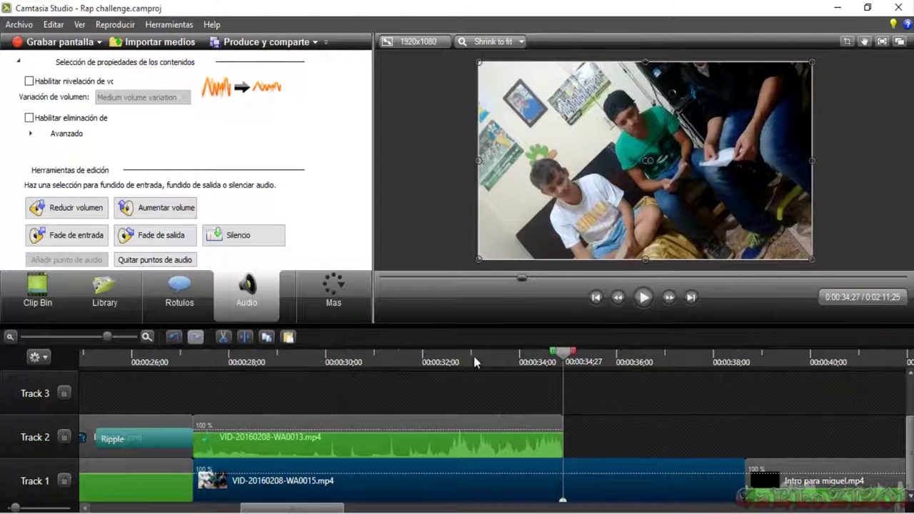
pyautogui.moveTo(562, 500); pyautogui.dragTo(559, 500)
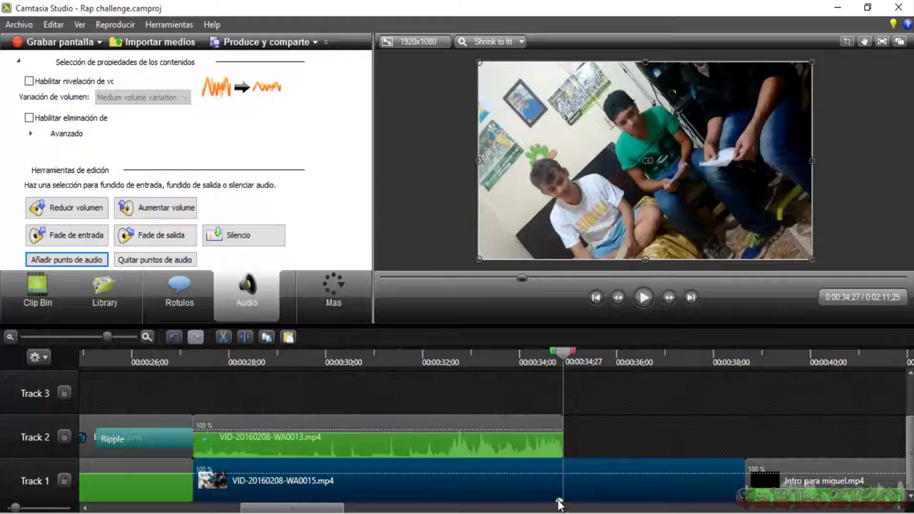
pyautogui.click(89, 261)
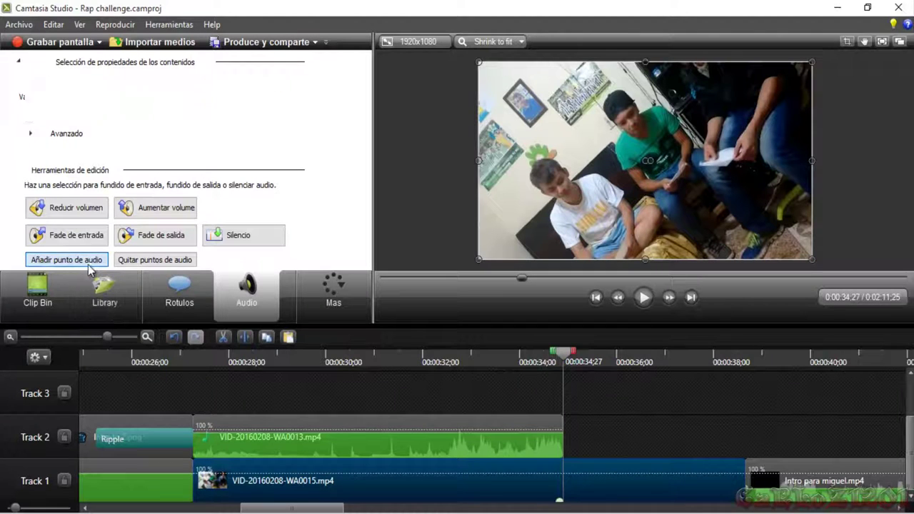
# Raise the Track 1 audio point at 0:00:34;27 to the original volume line and play the footage to about 0:00:37;13.
pyautogui.click(147, 338)
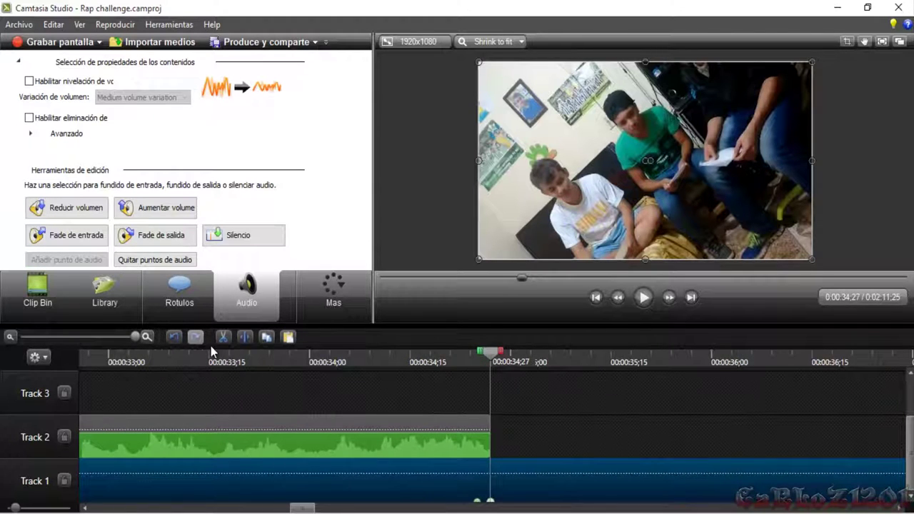
pyautogui.moveTo(490, 506); pyautogui.dragTo(489, 475)
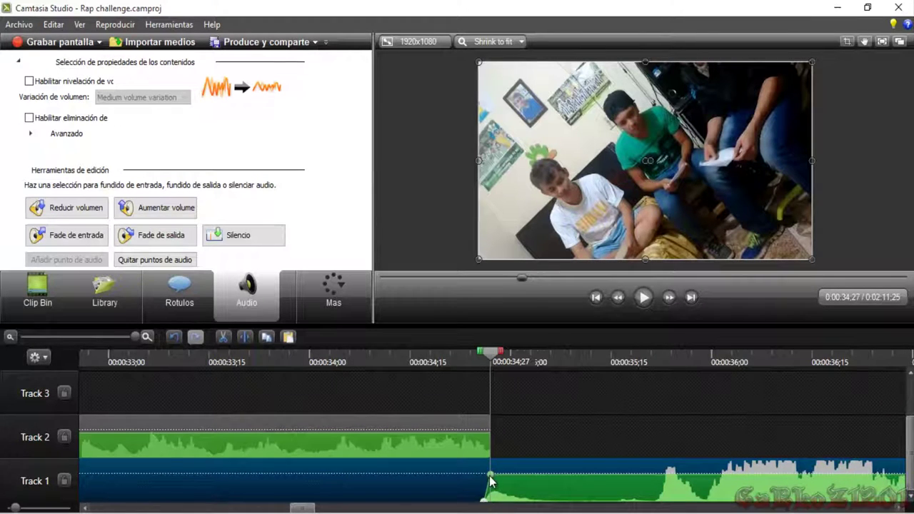
pyautogui.moveTo(490, 476); pyautogui.dragTo(490, 473)
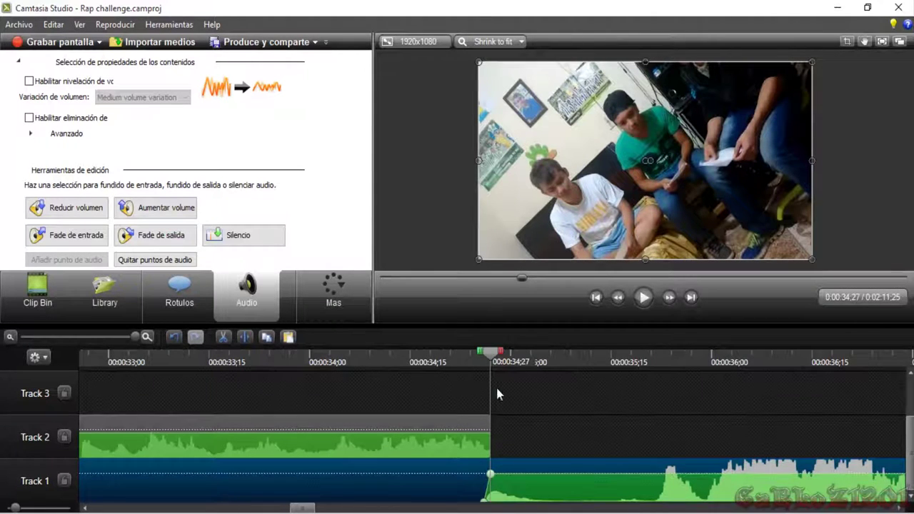
pyautogui.click(655, 304)
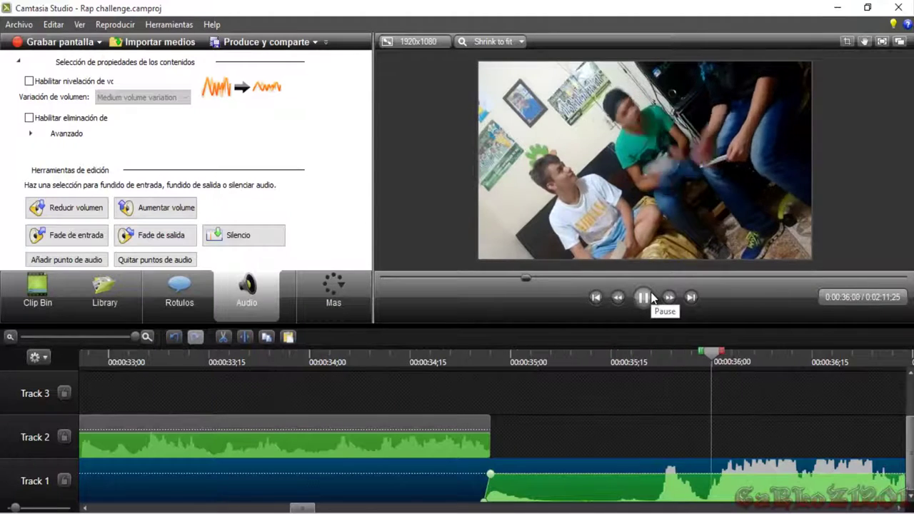
pyautogui.click(644, 298)
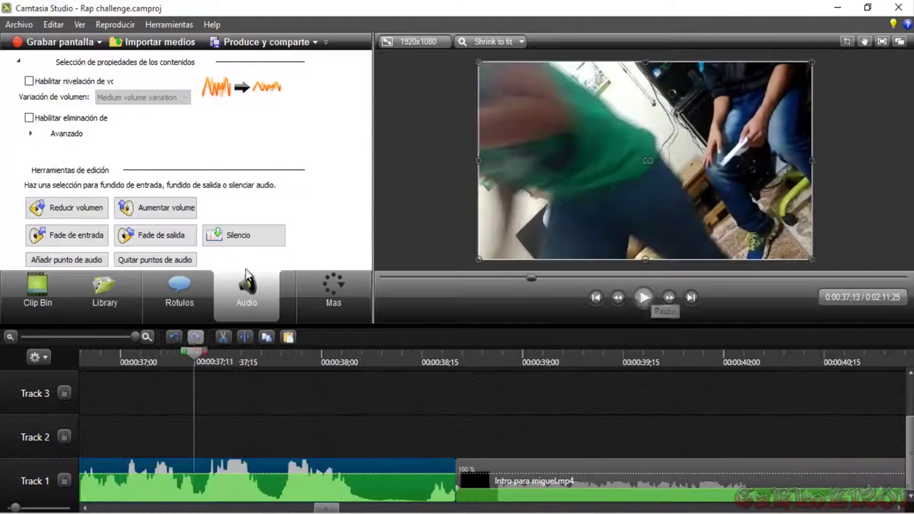
# Play the edited section from 0:00:27;08 through the replaced audio and into the intro clip at about 0:00:40;20.
pyautogui.click(107, 339)
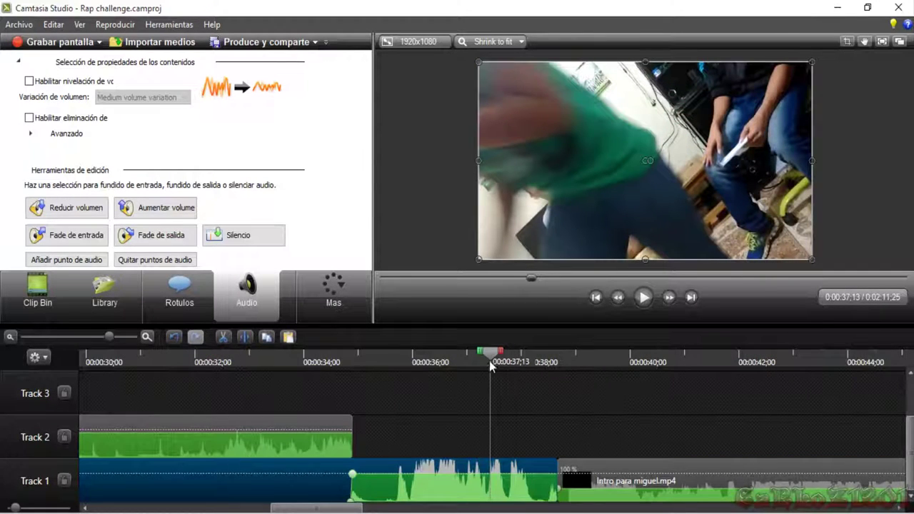
pyautogui.moveTo(440, 357); pyautogui.dragTo(127, 360)
pyautogui.click(85, 339)
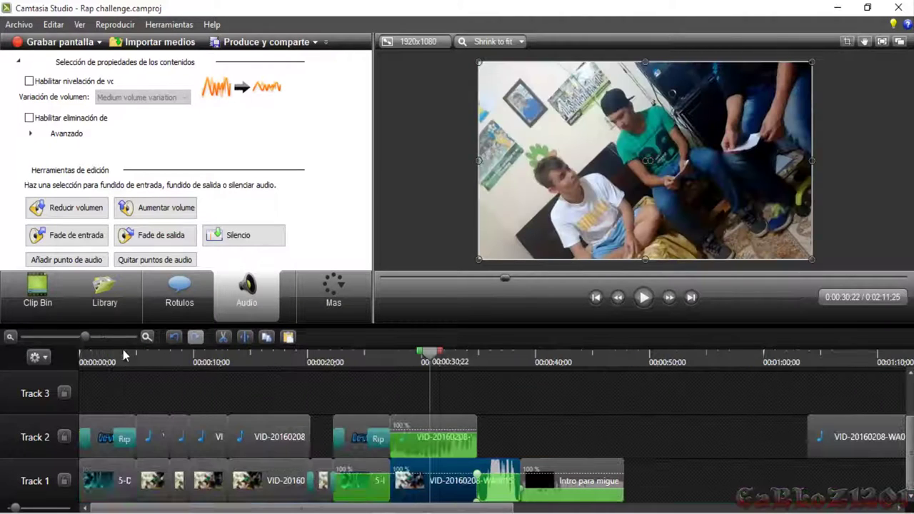
pyautogui.click(392, 357)
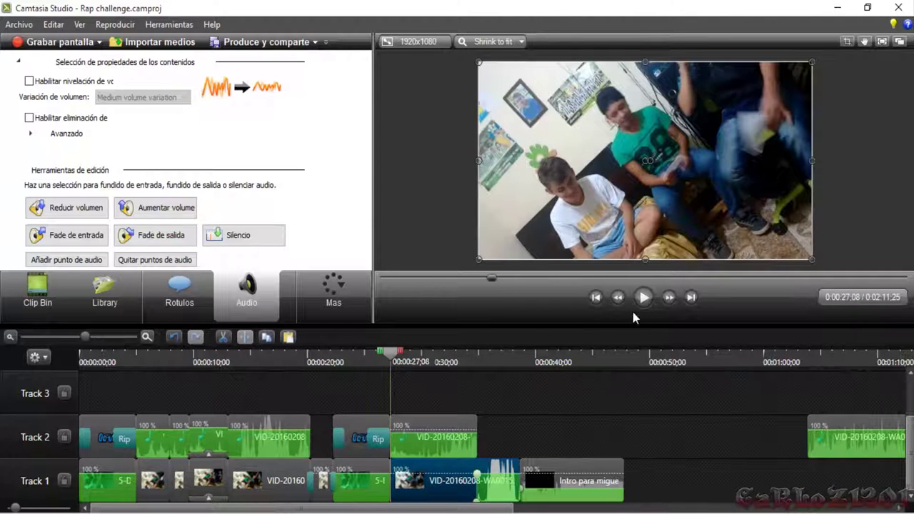
pyautogui.click(647, 296)
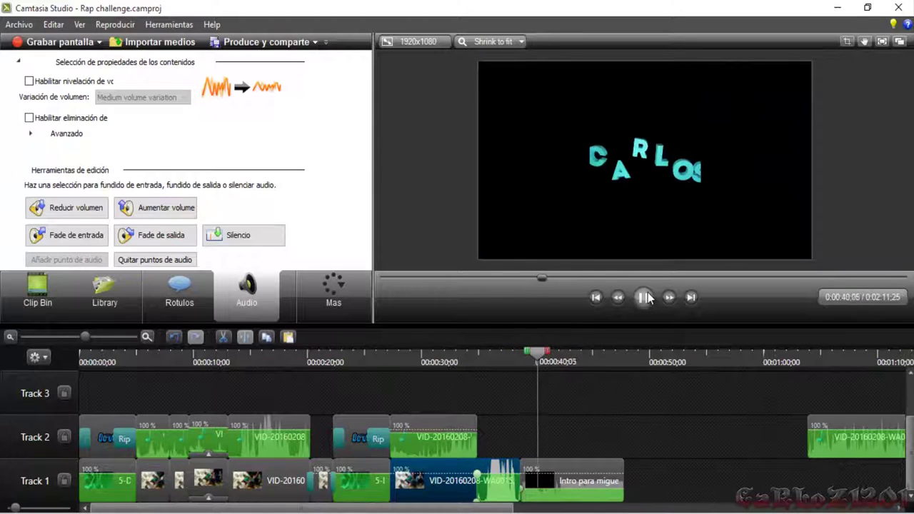
# Align the intro clip with the canvas corner, enlarge it to fill the frame, and play it to about 0:00:41;26.
pyautogui.click(653, 163)
pyautogui.moveTo(653, 163); pyautogui.dragTo(552, 101)
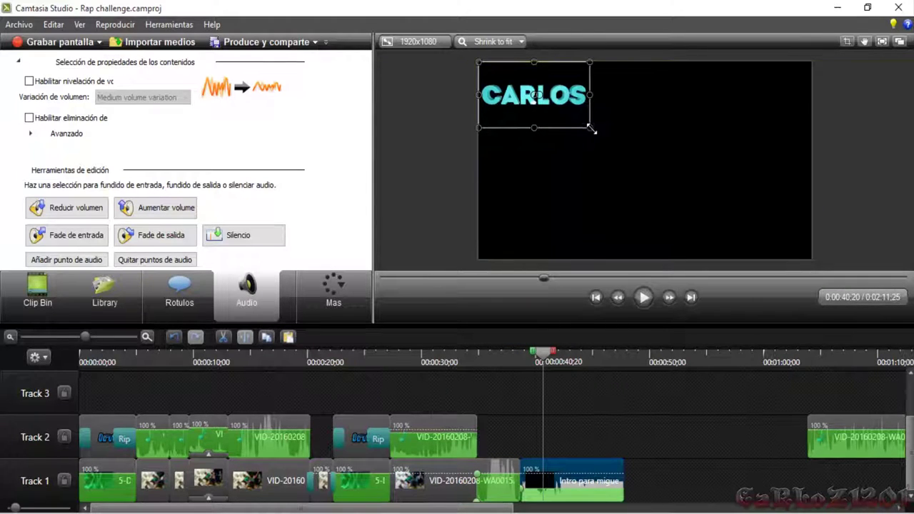
pyautogui.moveTo(592, 129); pyautogui.dragTo(798, 267)
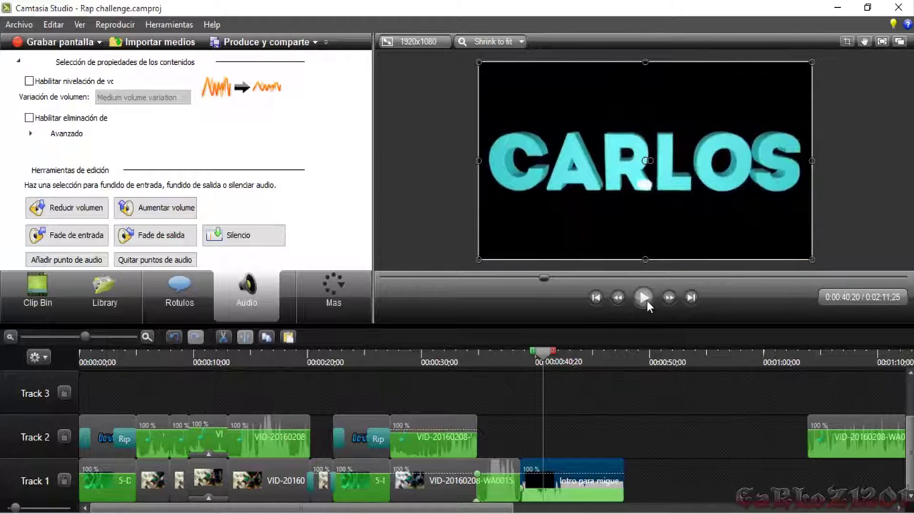
pyautogui.click(645, 298)
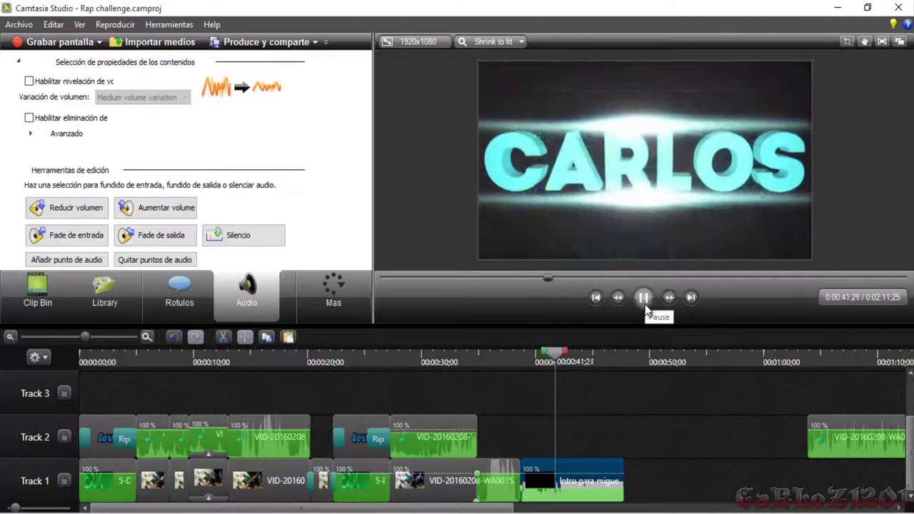
pyautogui.click(645, 304)
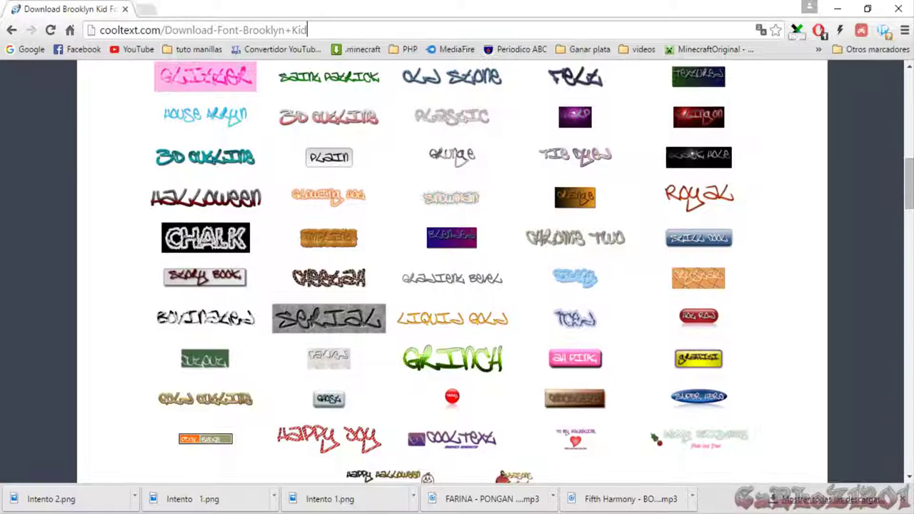
# Switch to Chrome, open YouTube in a new tab and browse the uploaded videos of the own channel, AC GamePlays.
pyautogui.click(150, 9)
pyautogui.click(138, 51)
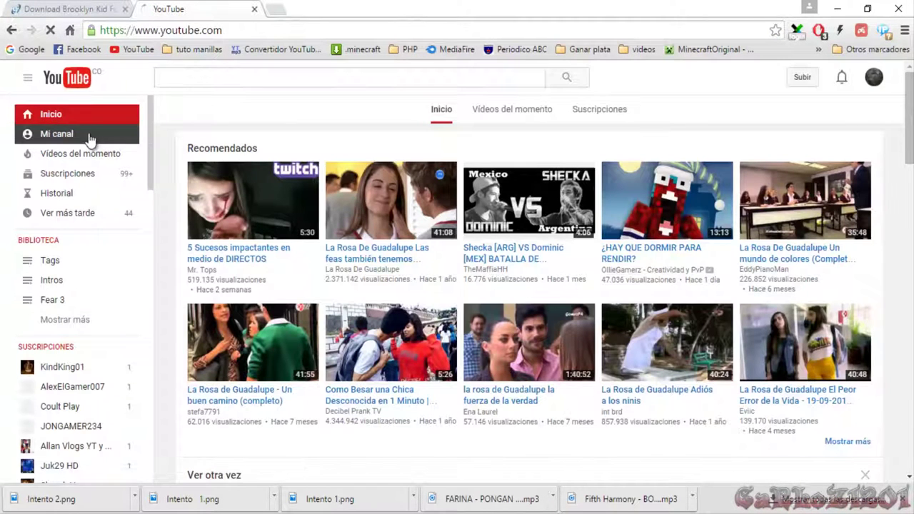
pyautogui.click(90, 137)
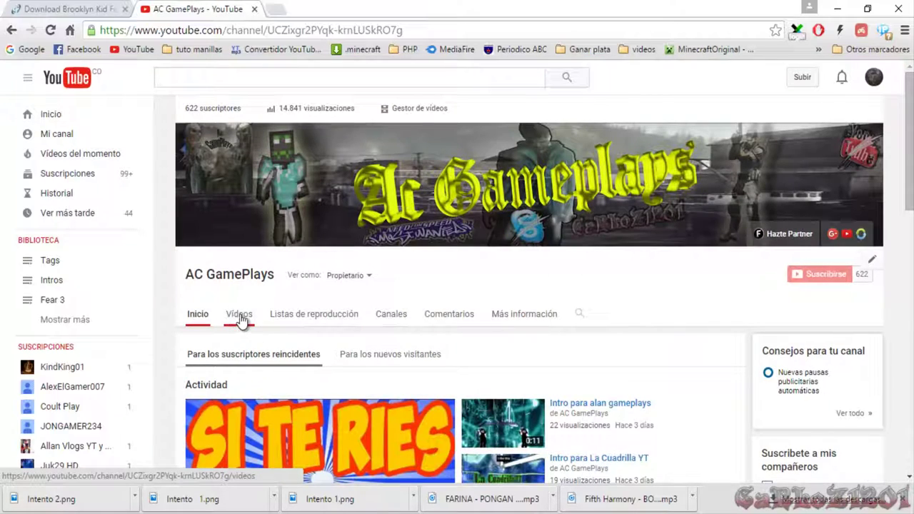
pyautogui.click(240, 316)
pyautogui.scroll(-3, 529, 300)
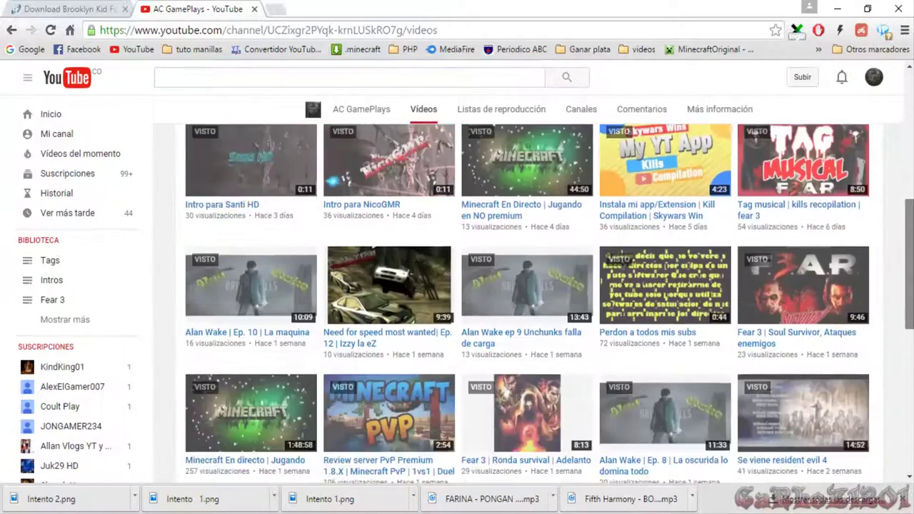
pyautogui.scroll(-5, 529, 300)
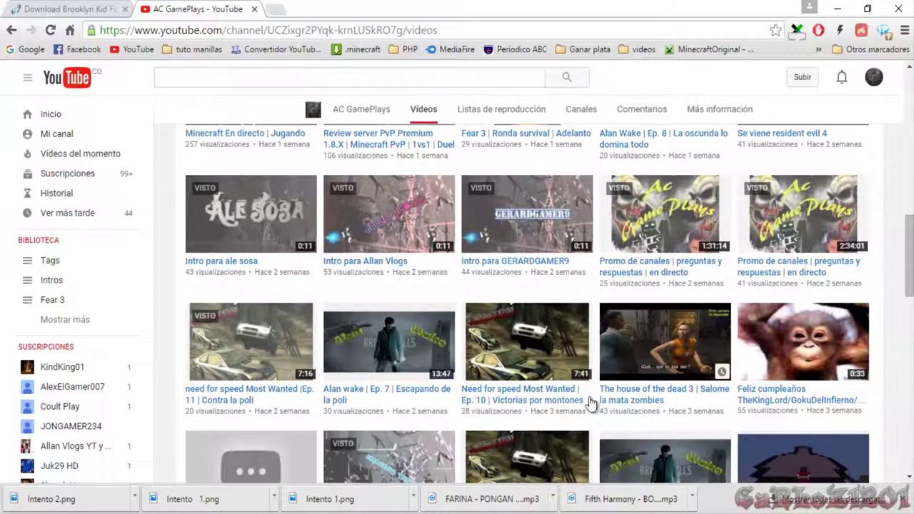
# Open the Need for speed Most Wanted Ep. 10 and Ep. 11 videos and play the Ep. 11 intro to 0:03.
pyautogui.middleClick(514, 394)
pyautogui.click(355, 8)
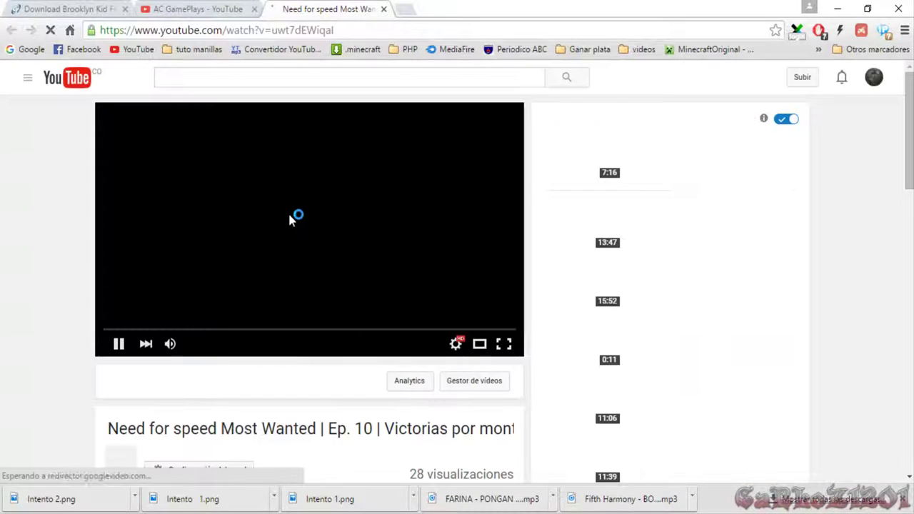
pyautogui.click(240, 251)
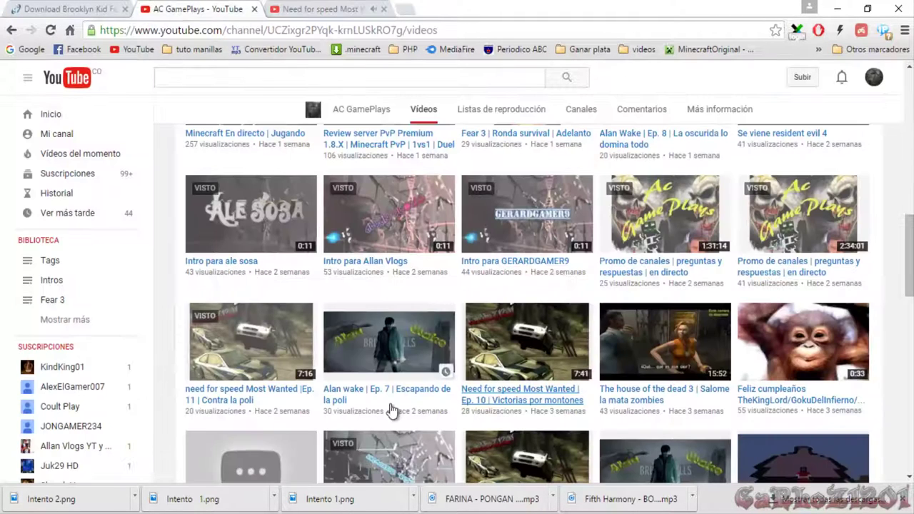
pyautogui.middleClick(271, 402)
pyautogui.click(316, 10)
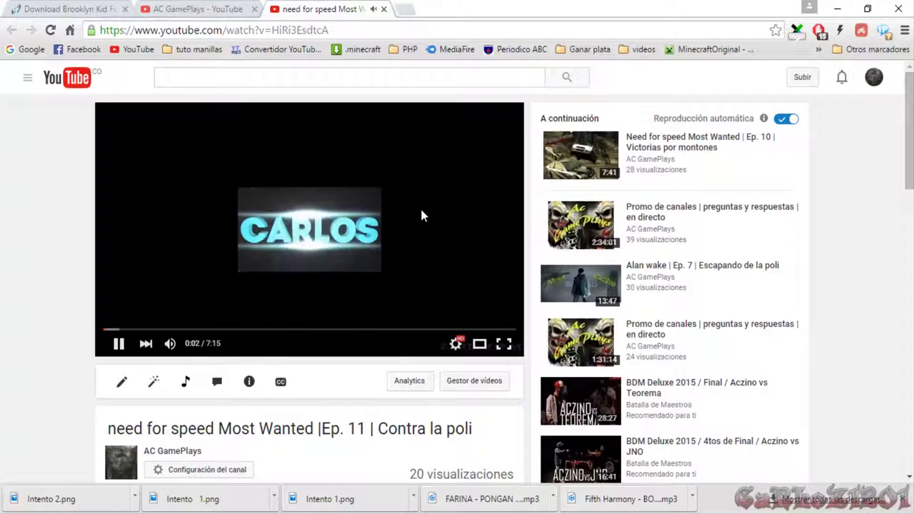
pyautogui.click(245, 239)
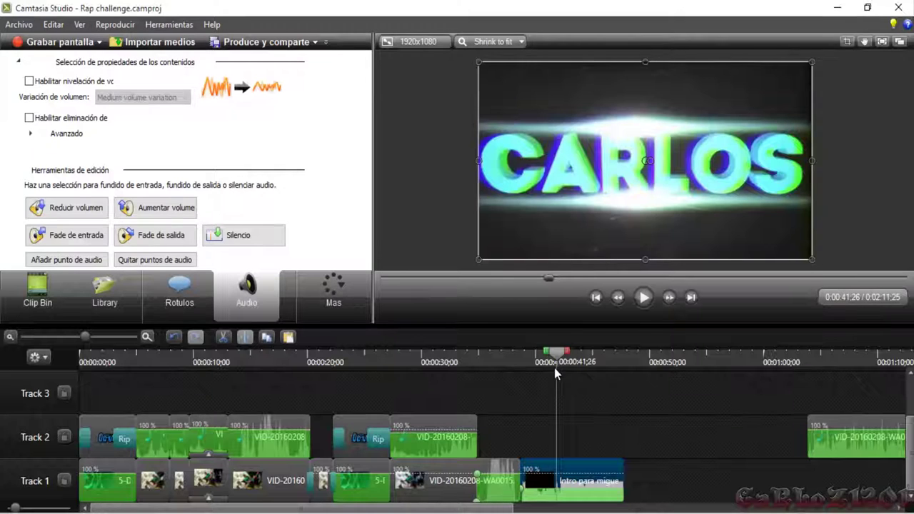
# Place the Camtasia playhead at the intro's start, 0:00:38;24, and return to the Ep. 11 video in Chrome to inspect its quality options.
pyautogui.moveTo(554, 368); pyautogui.dragTo(523, 363)
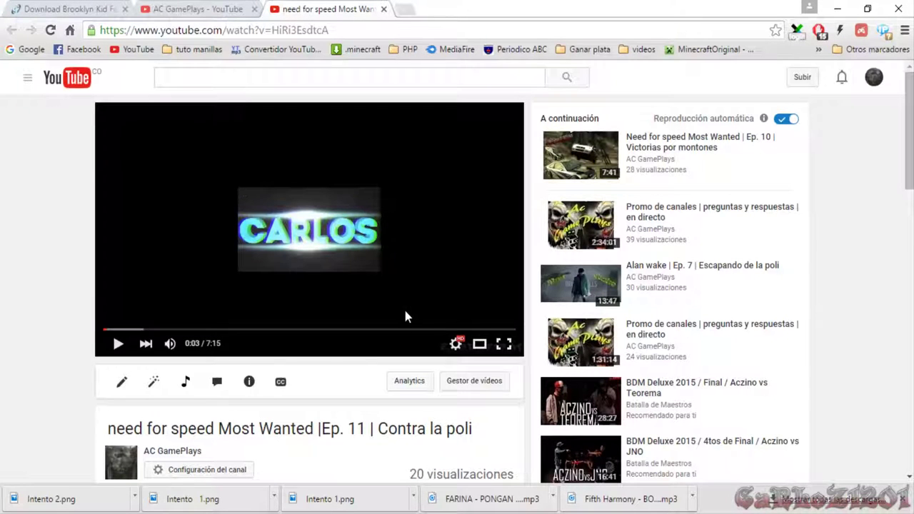
pyautogui.click(422, 250)
pyautogui.click(391, 250)
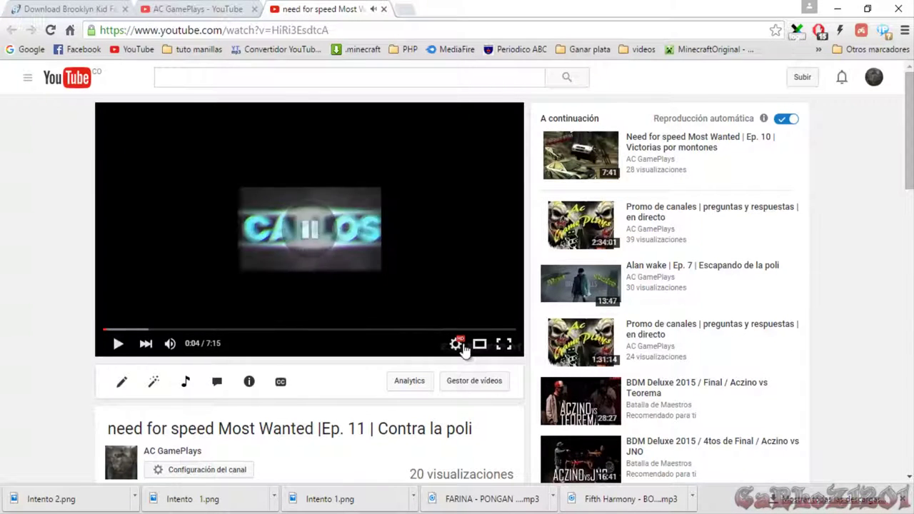
pyautogui.click(458, 345)
pyautogui.click(443, 310)
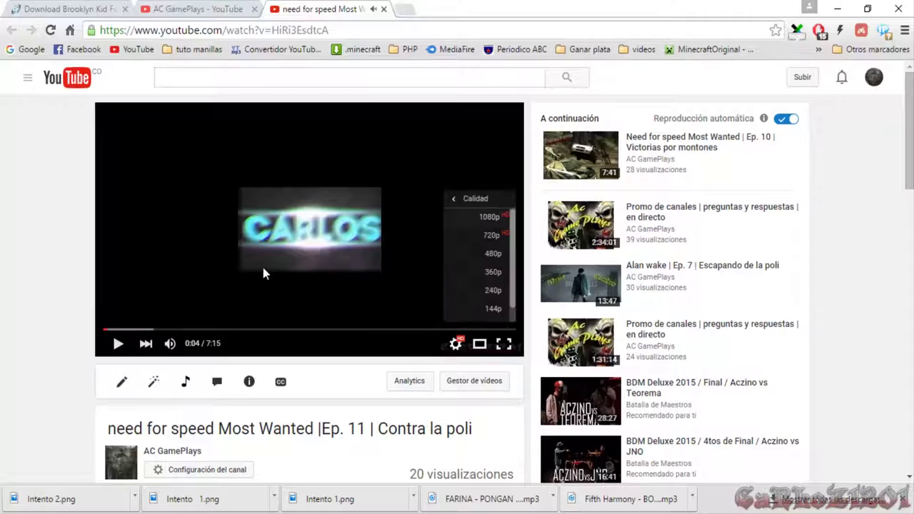
pyautogui.click(76, 238)
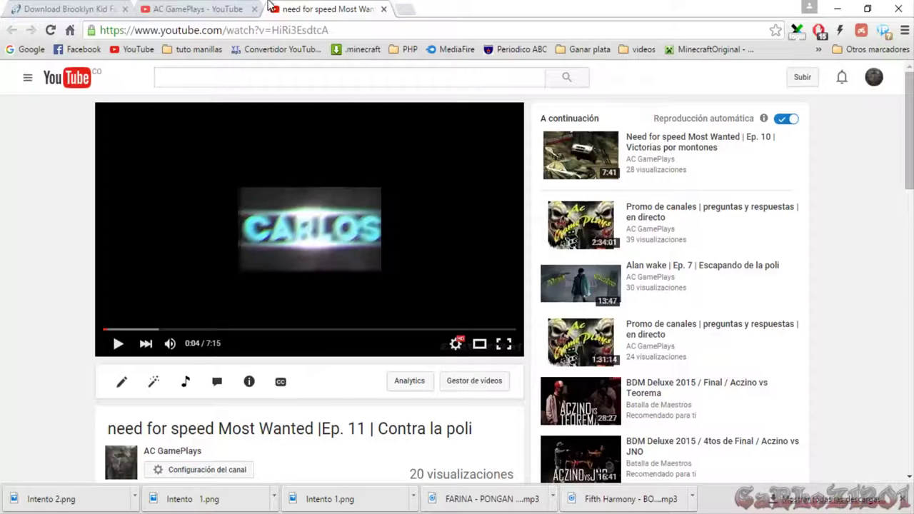
# Close all browser tabs, return to Camtasia Studio and play the enlarged intro from 0:00:38;24 to 0:00:47;13.
pyautogui.hotkey('ctrl', 'w')
pyautogui.hotkey('ctrl', 'w')
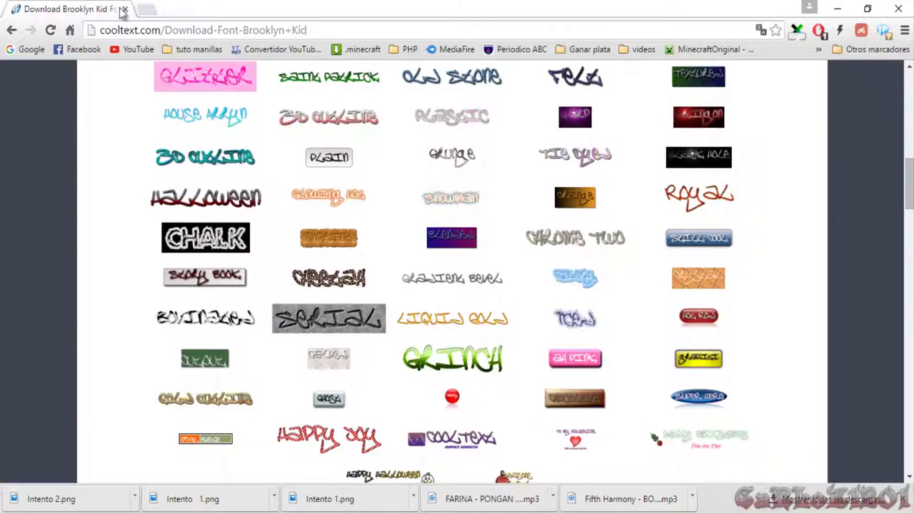
pyautogui.hotkey('ctrl', 'w')
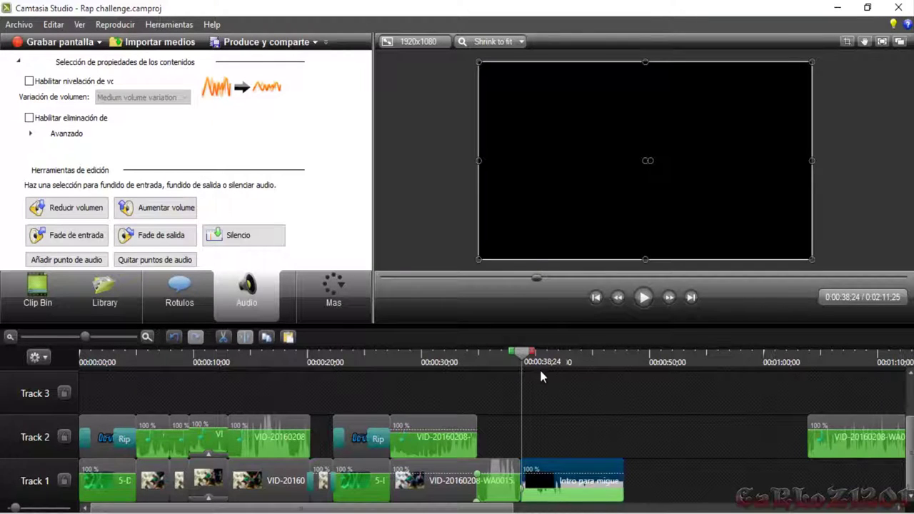
pyautogui.click(643, 297)
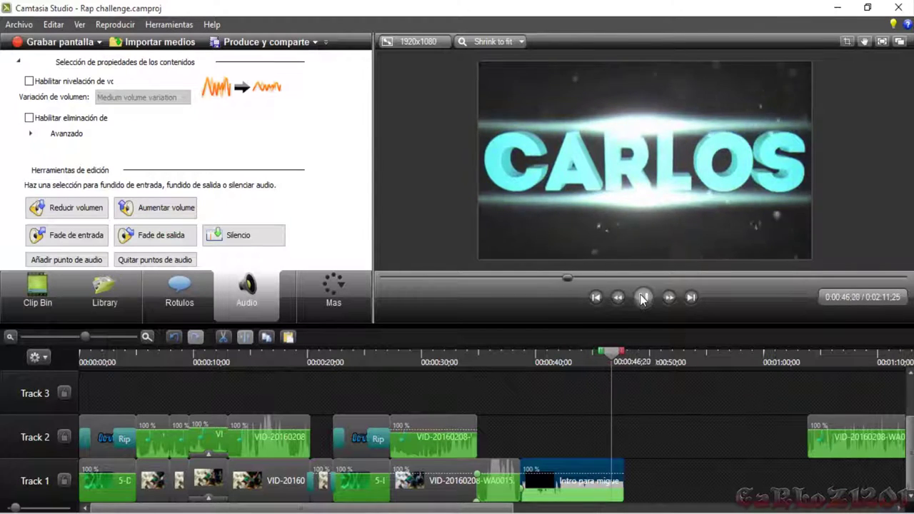
pyautogui.click(643, 298)
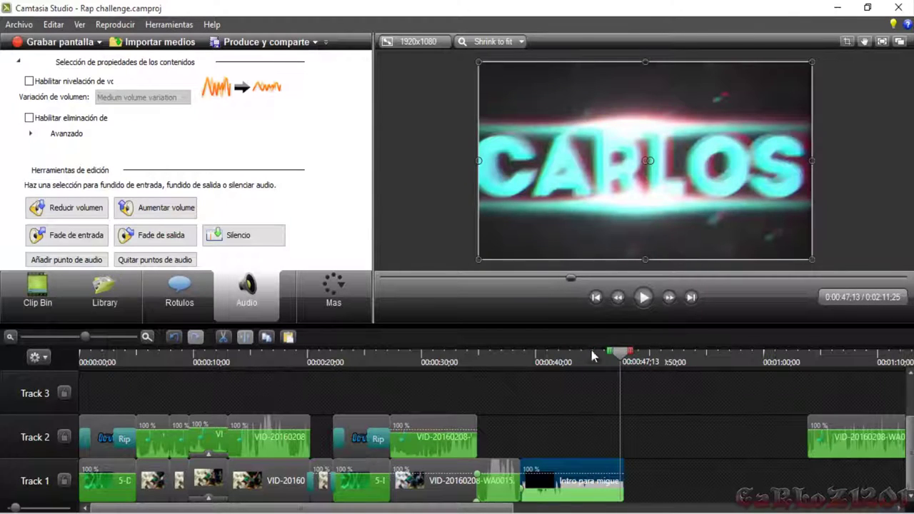
# Play the edit from the beginning of the timeline and scrub through the clips to 0:00:38;20, where the intro starts.
pyautogui.moveTo(624, 363); pyautogui.dragTo(50, 404)
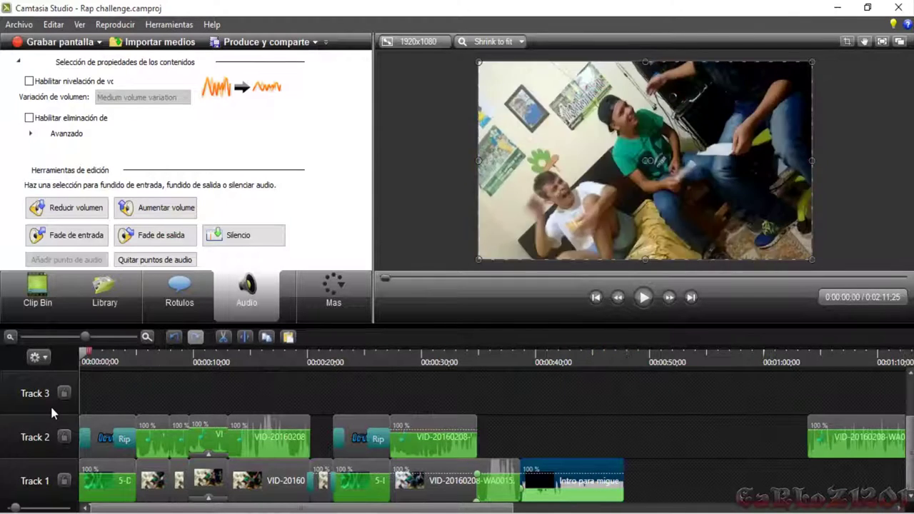
pyautogui.click(642, 299)
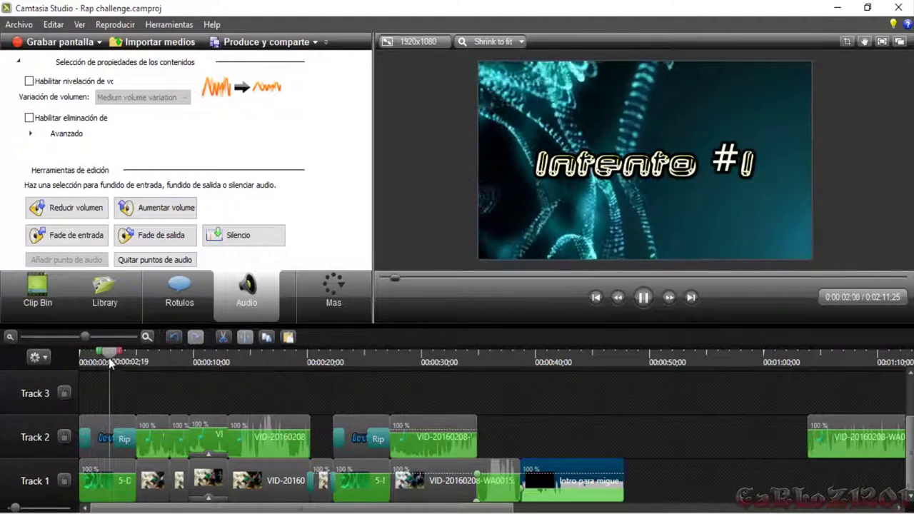
pyautogui.moveTo(99, 365); pyautogui.dragTo(261, 362)
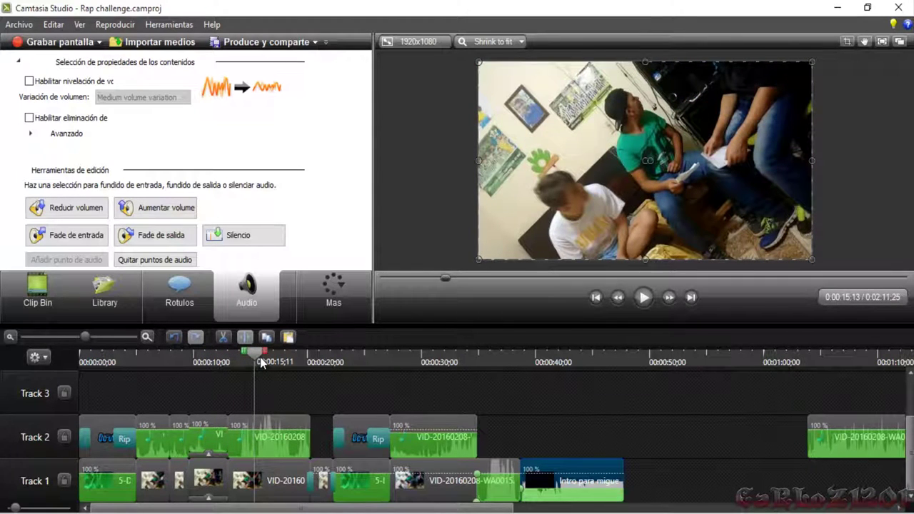
pyautogui.moveTo(262, 362); pyautogui.dragTo(507, 360)
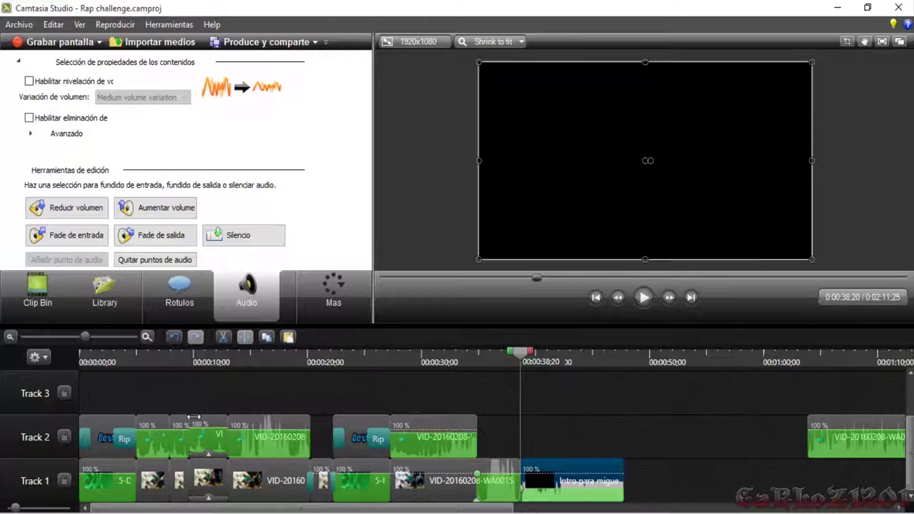
# Clear the selection of the intro clip on Track 1.
pyautogui.moveTo(89, 390); pyautogui.dragTo(421, 416)
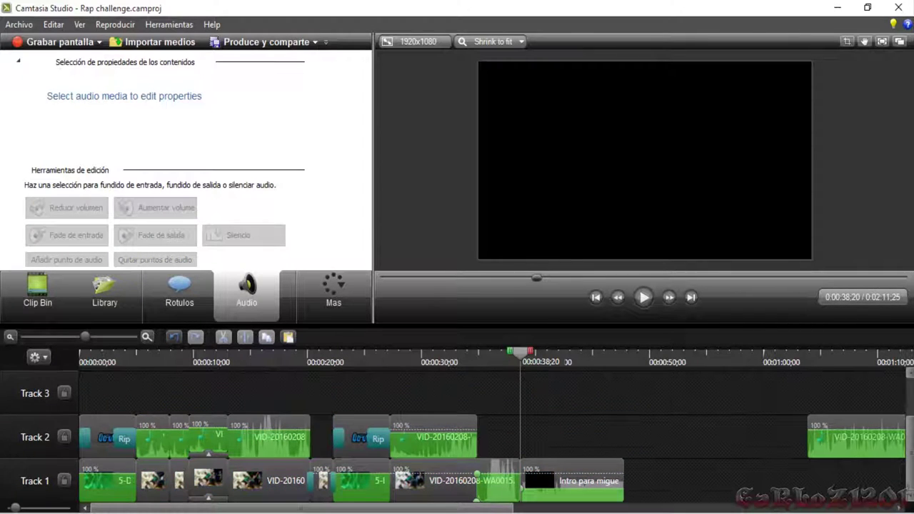
pyautogui.scroll(2, 909, 497)
pyautogui.scroll(-2, 909, 498)
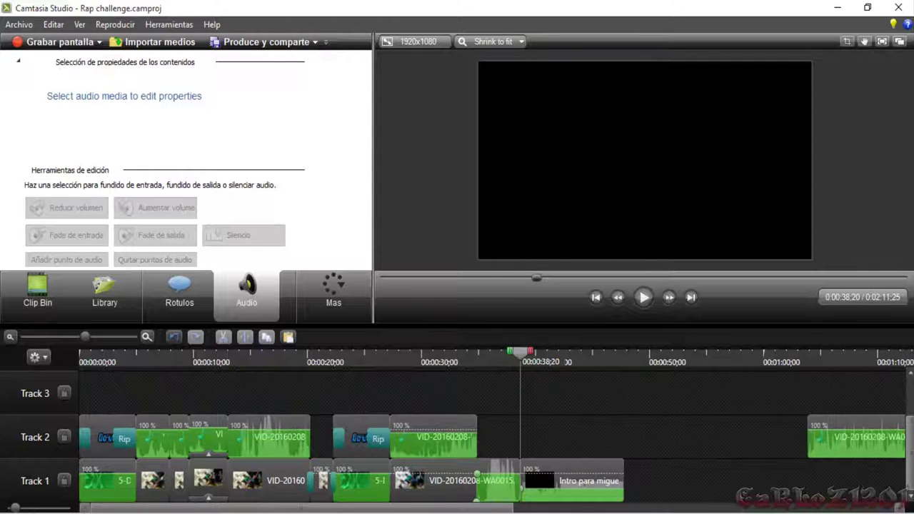